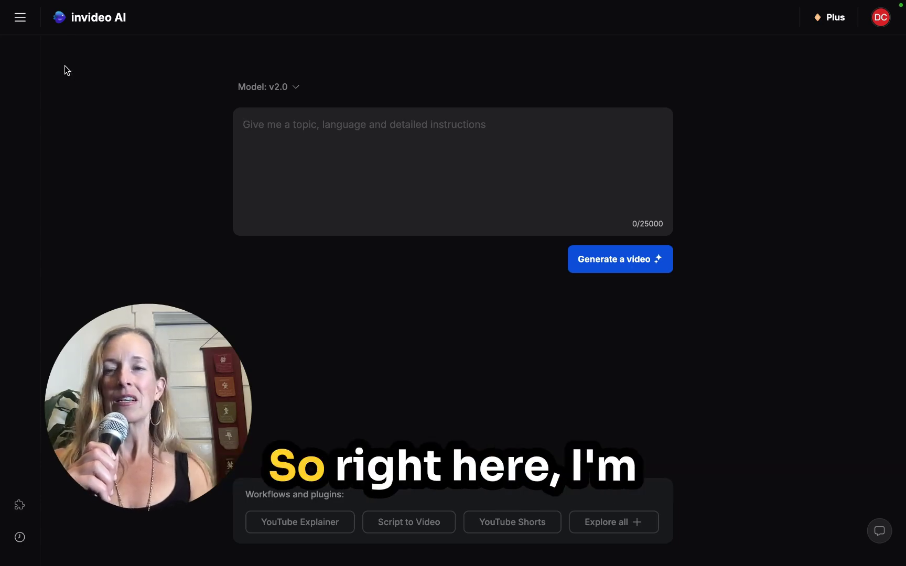
- Open the Voices page from the side menu and start a new voice clone upload
left_click(19, 23)
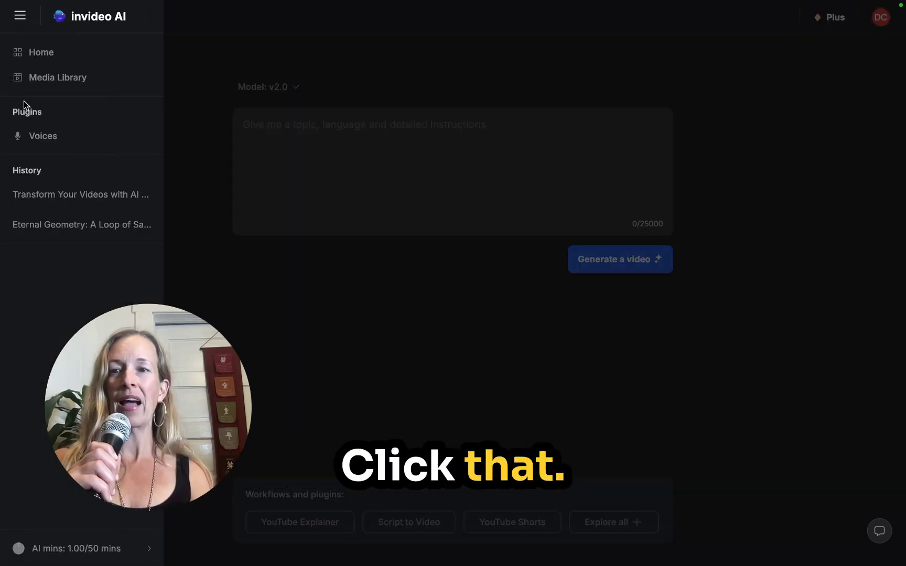
left_click(43, 137)
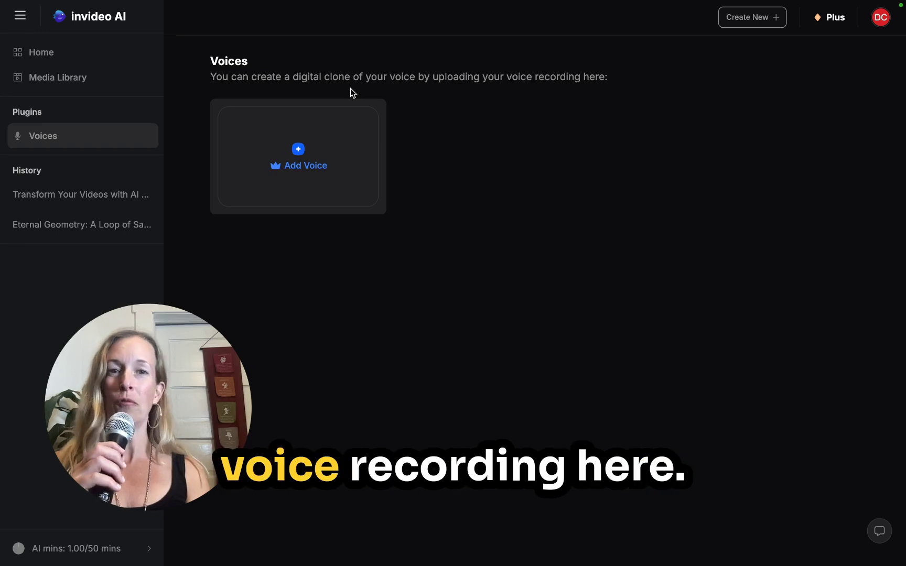
left_click(298, 150)
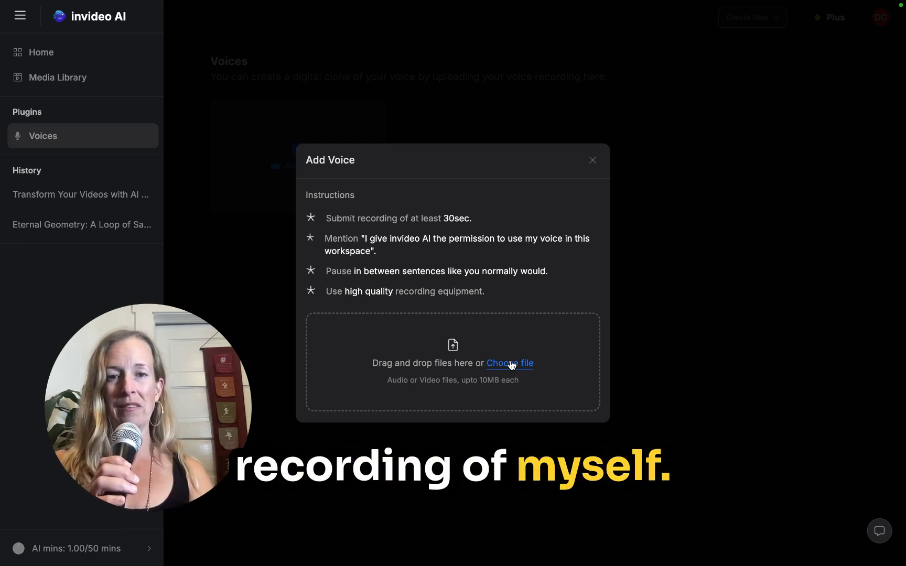
left_click(511, 364)
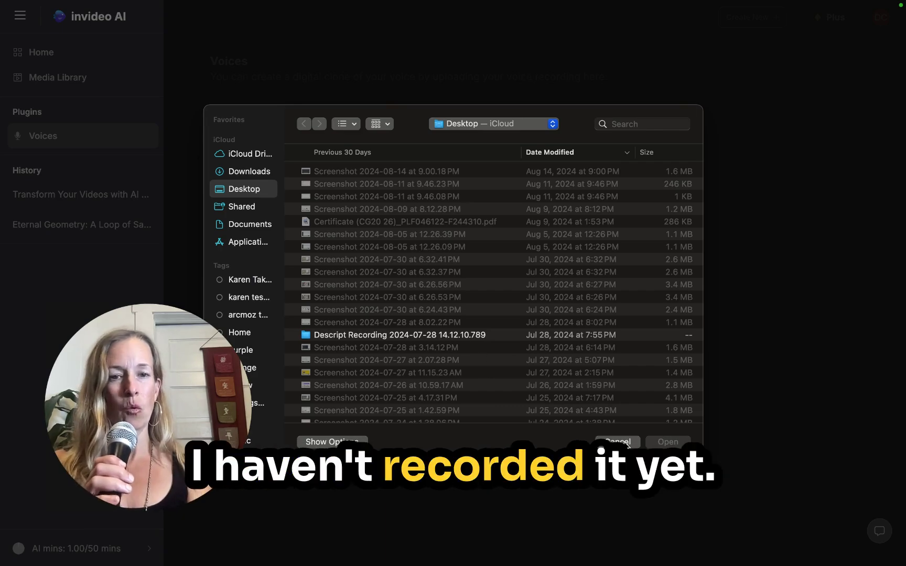
- Cancel the file picker, leave full screen, and launch QuickTime Player by searching 'qu' in Launchpad
left_click(622, 443)
left_click(41, 24)
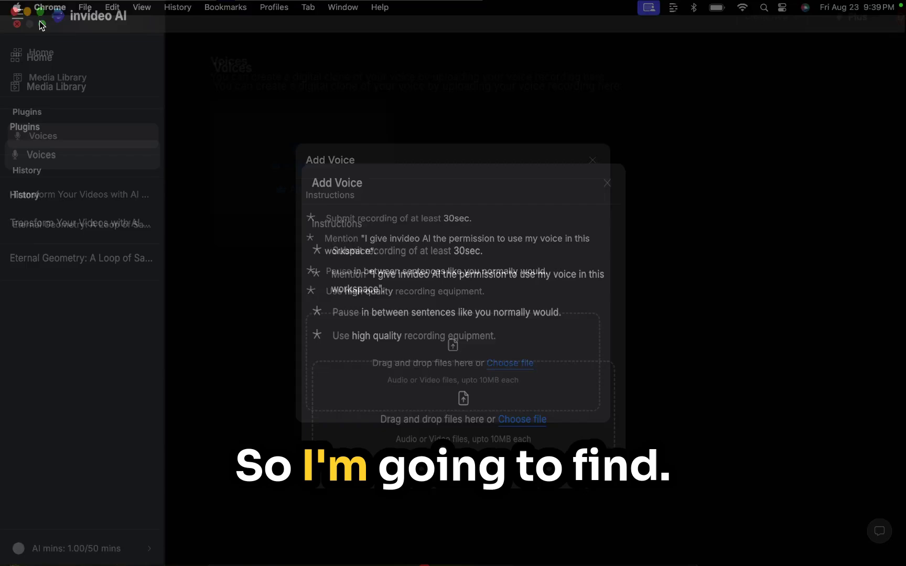
left_click(275, 537)
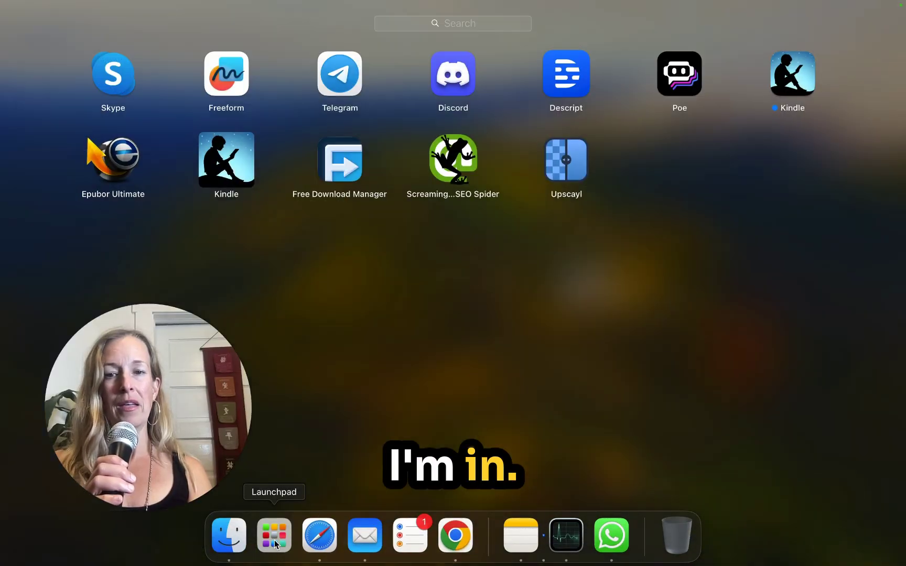
scroll(411, 183, "left", 5)
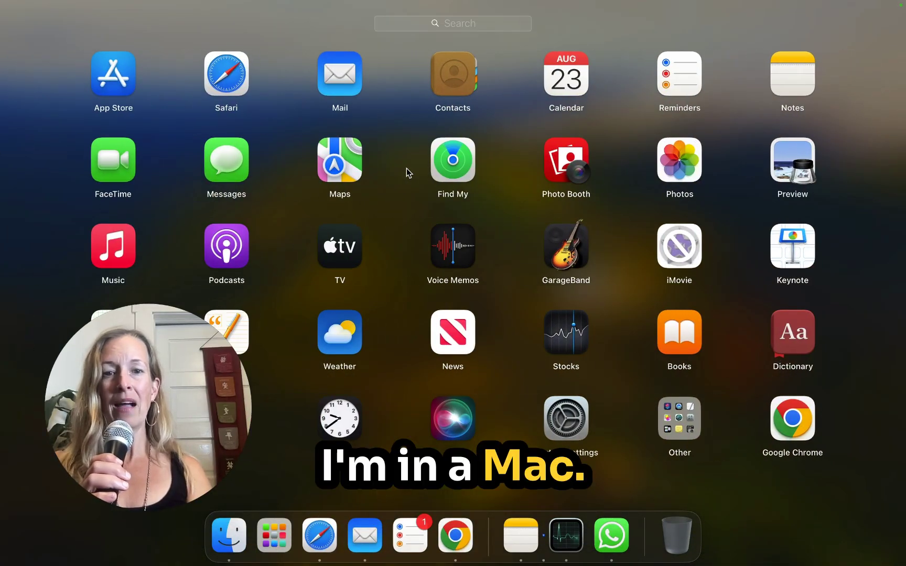
left_click(439, 25)
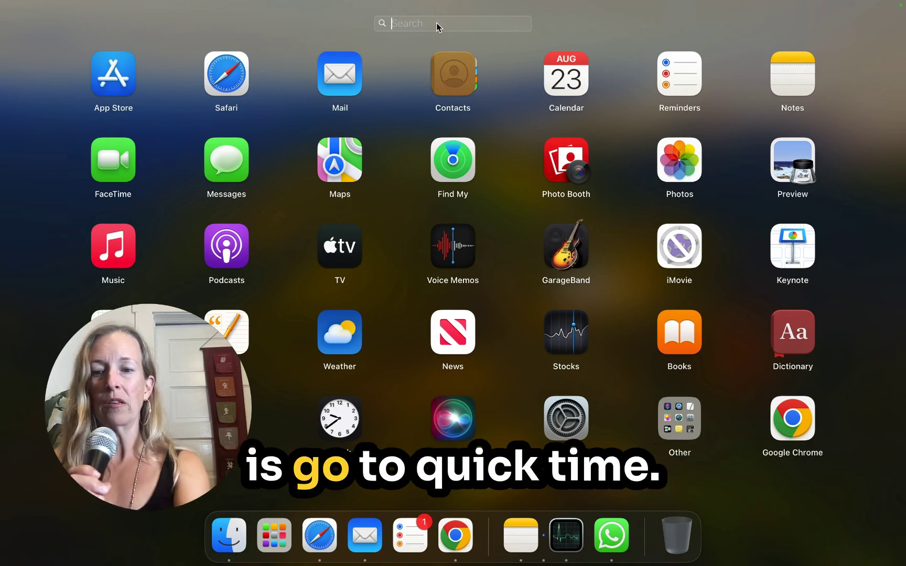
type("qui")
left_click(469, 79)
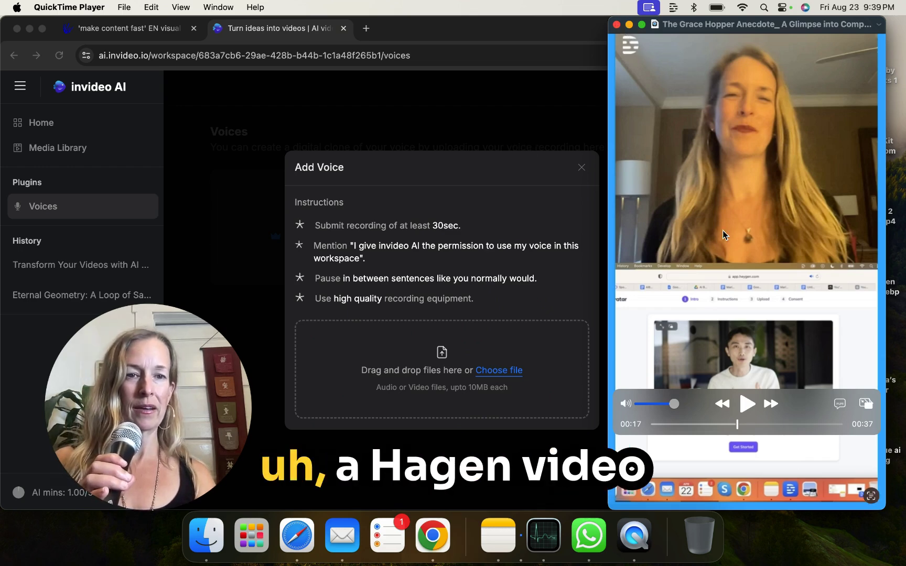
left_click(618, 25)
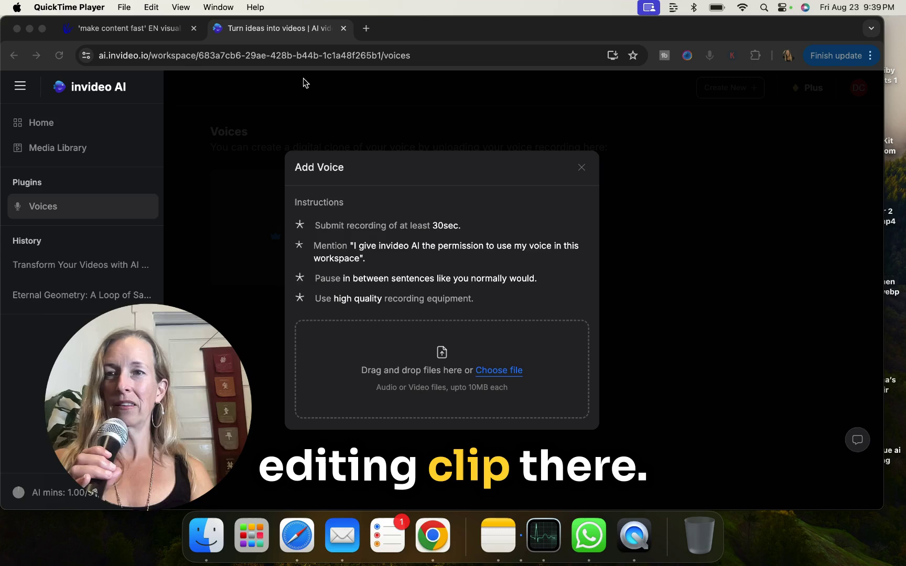
- Start a new audio-only recording from QuickTime Player's File menu
left_click(123, 7)
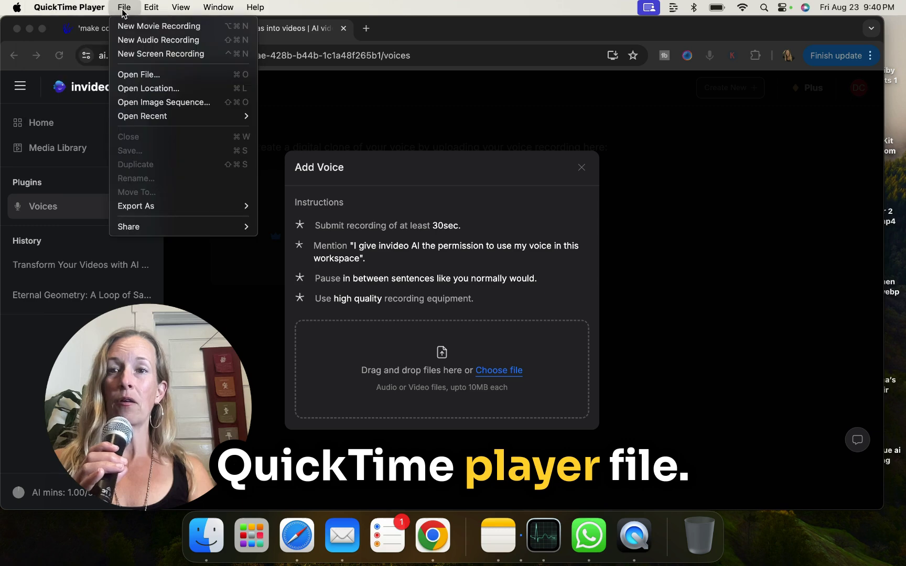
left_click(132, 38)
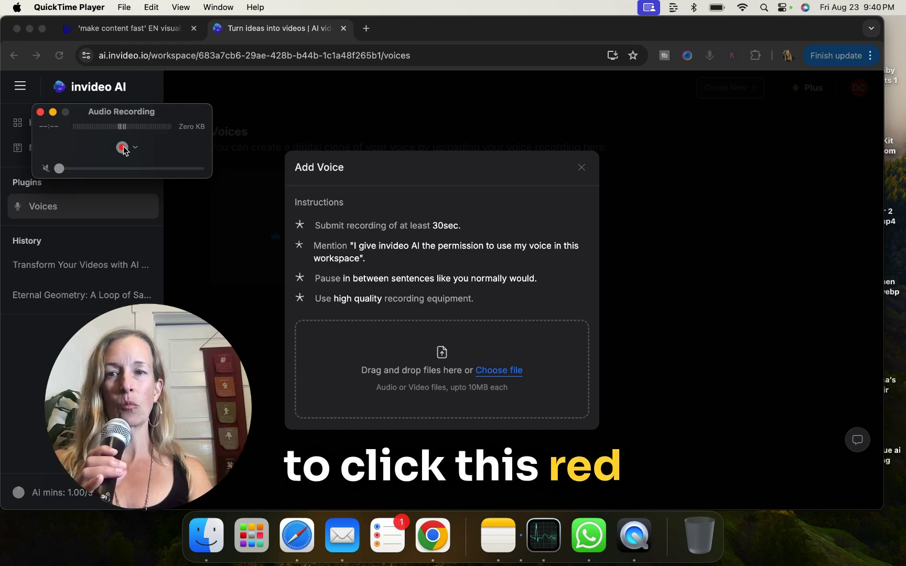
- Move the Audio Recording window aside and record a 53-second voice sample, then stop
left_click_drag(160, 123, 443, 95)
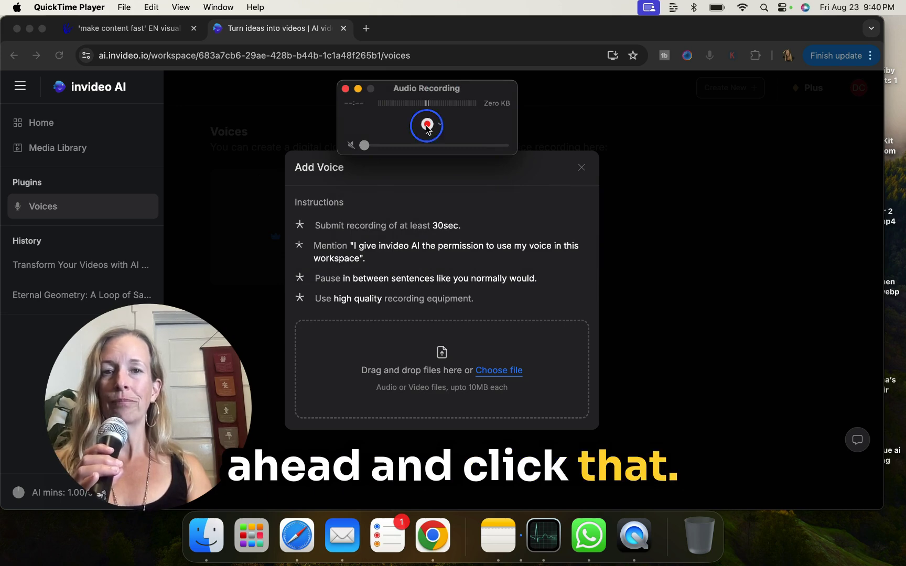
left_click(426, 125)
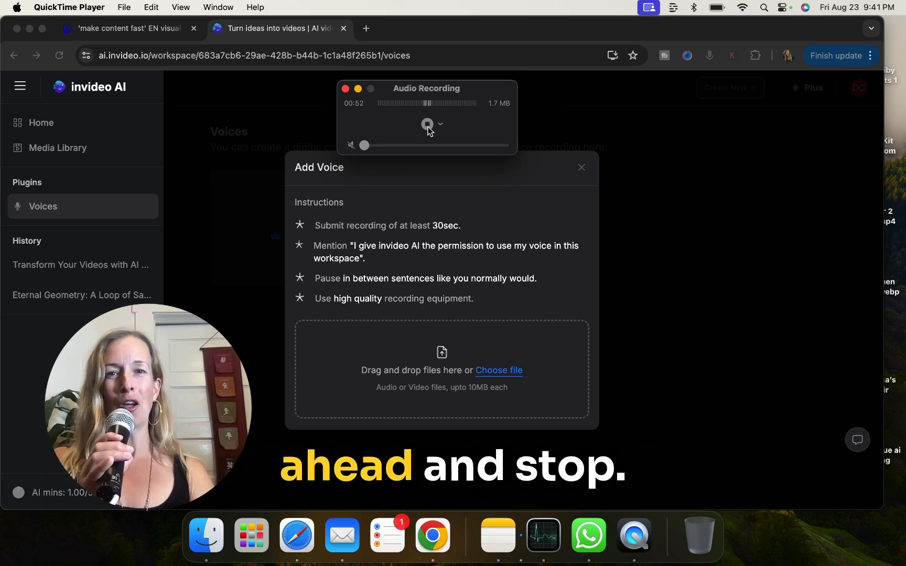
left_click(427, 127)
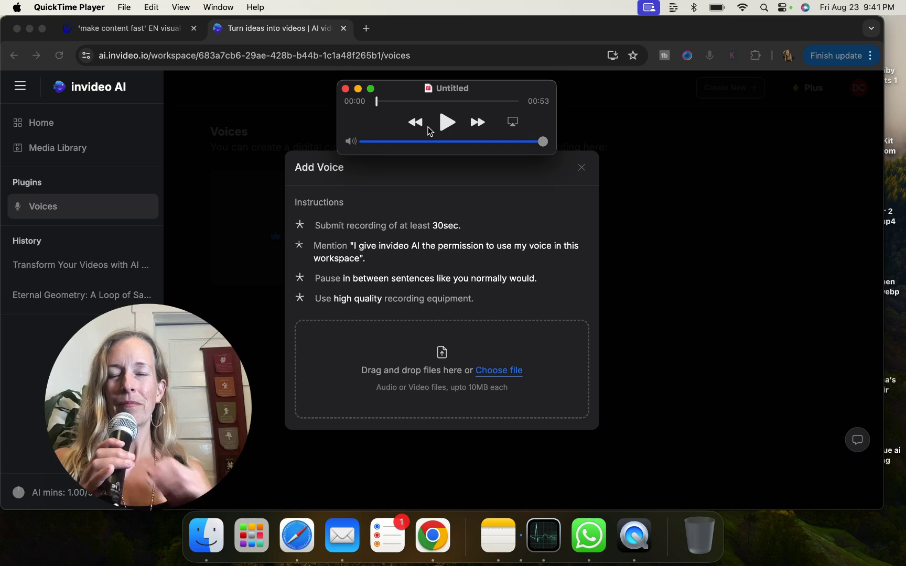
left_click(892, 315)
- Tag the Untitled recording 'DINAS VOICE FOR INVIDEO', fixing the typo, then return to Chrome
left_click(454, 89)
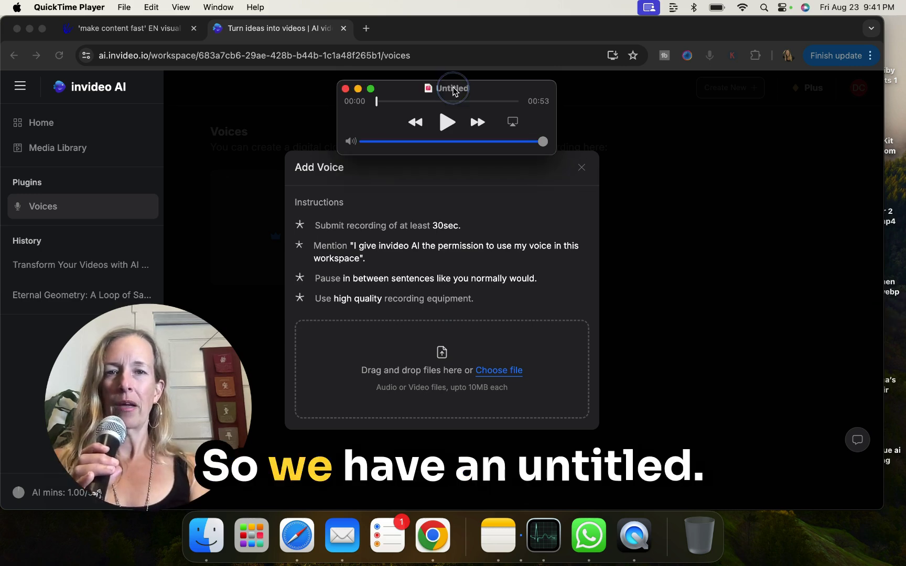
left_click(446, 90)
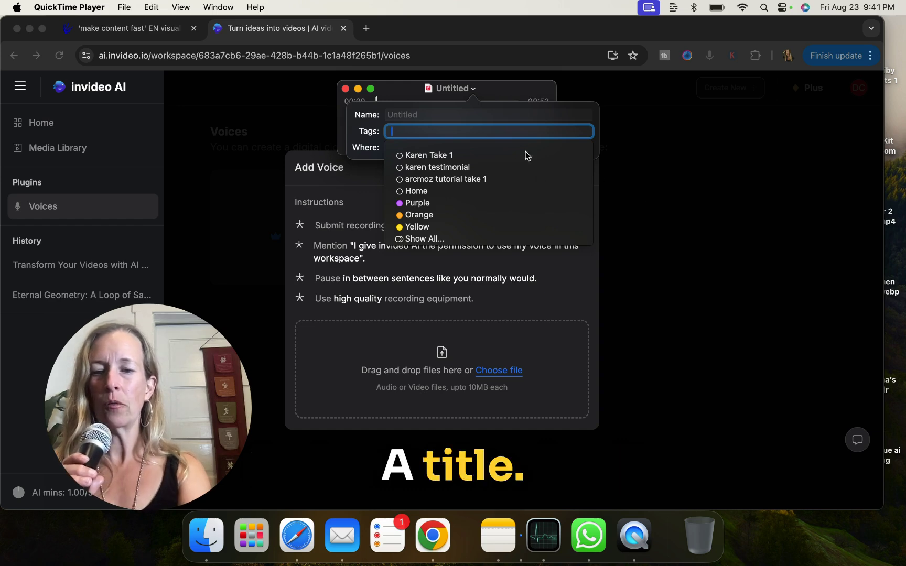
type("D")
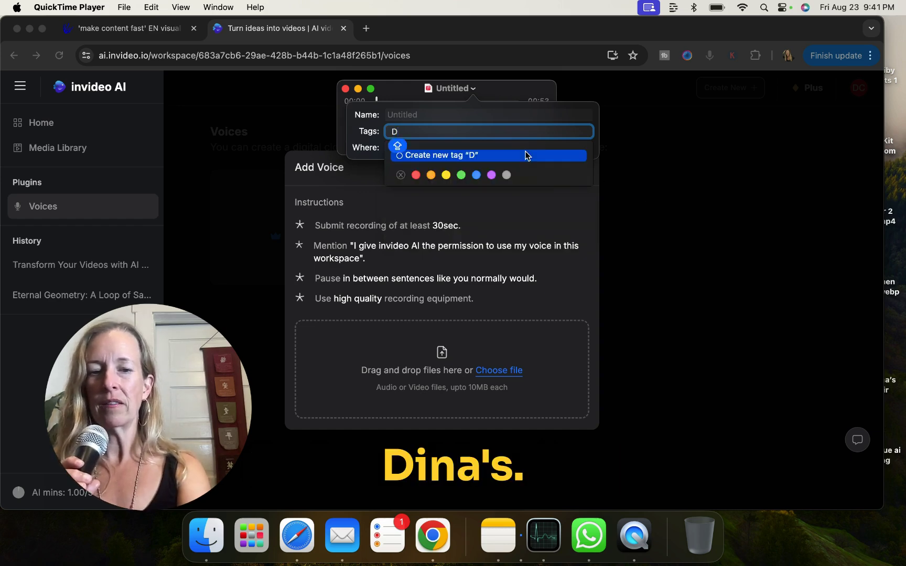
type("INAS")
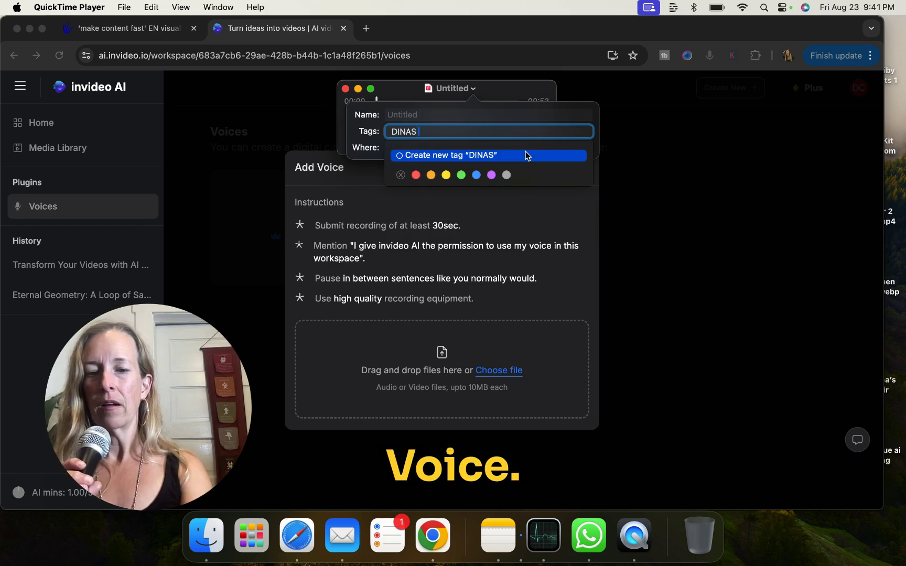
type(" VOICE")
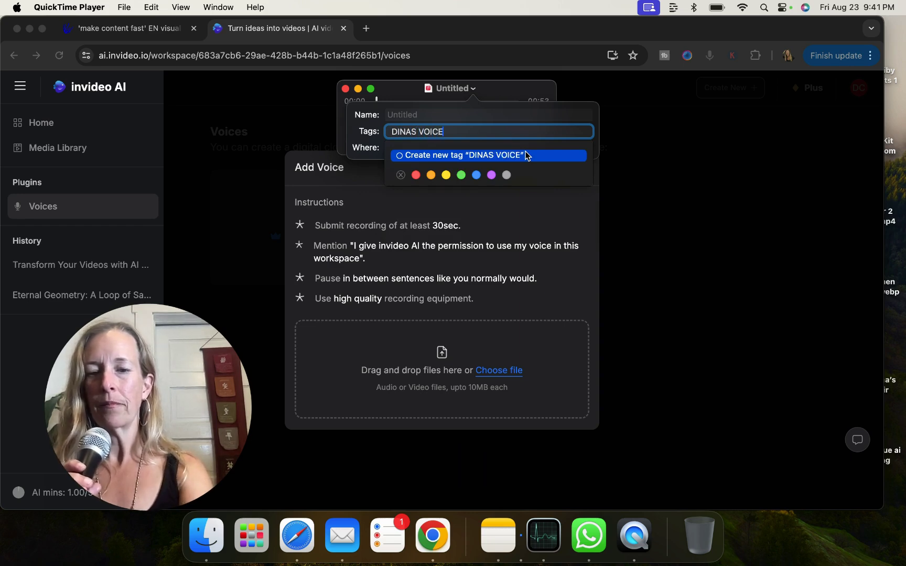
type(" FOR IN")
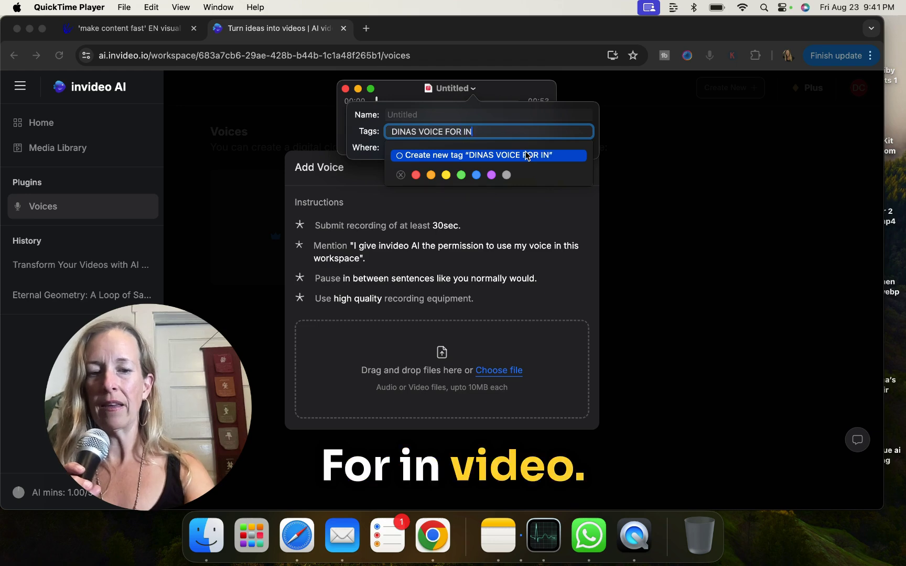
type("VIDER")
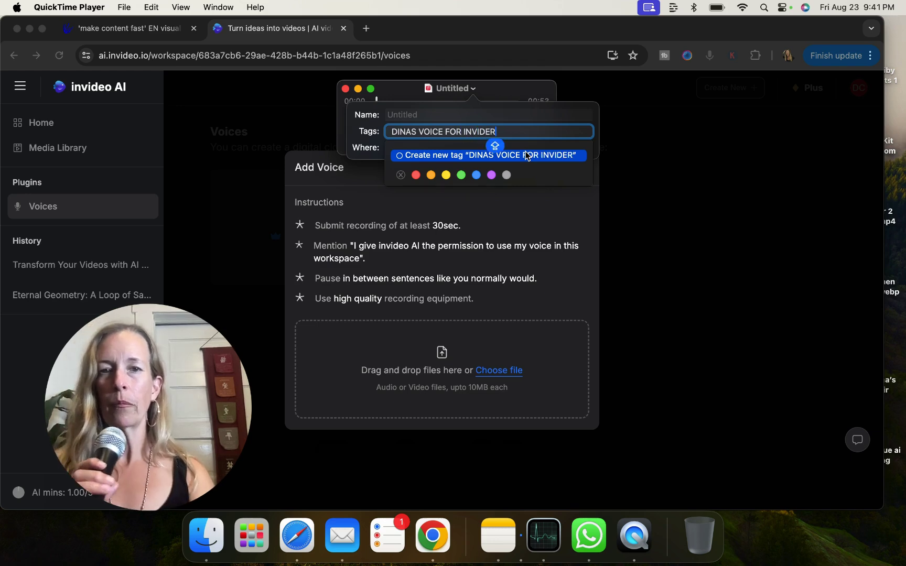
key("BackSpace")
key("BackSpace")
key("BackSpace")
key("BackSpace")
key("BackSpace")
key("BackSpace")
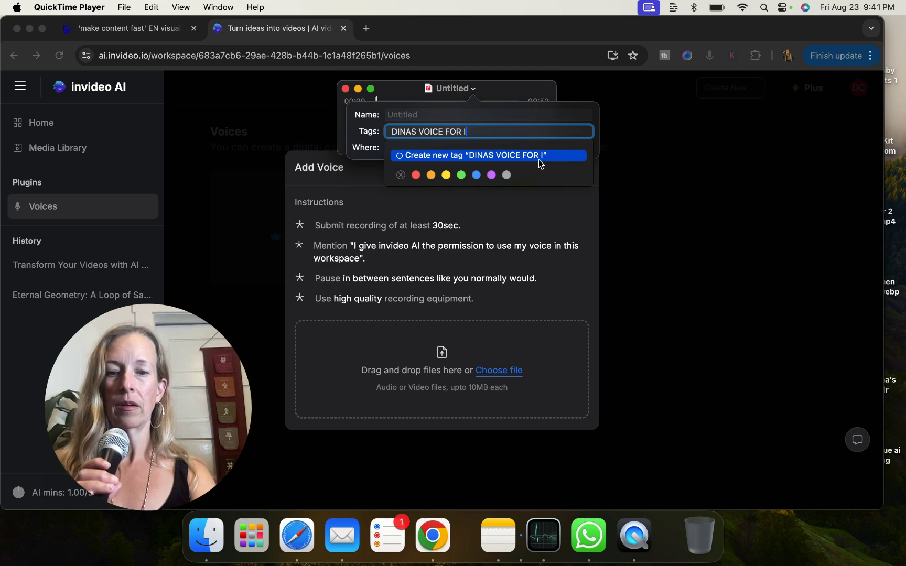
type("NVIDEO")
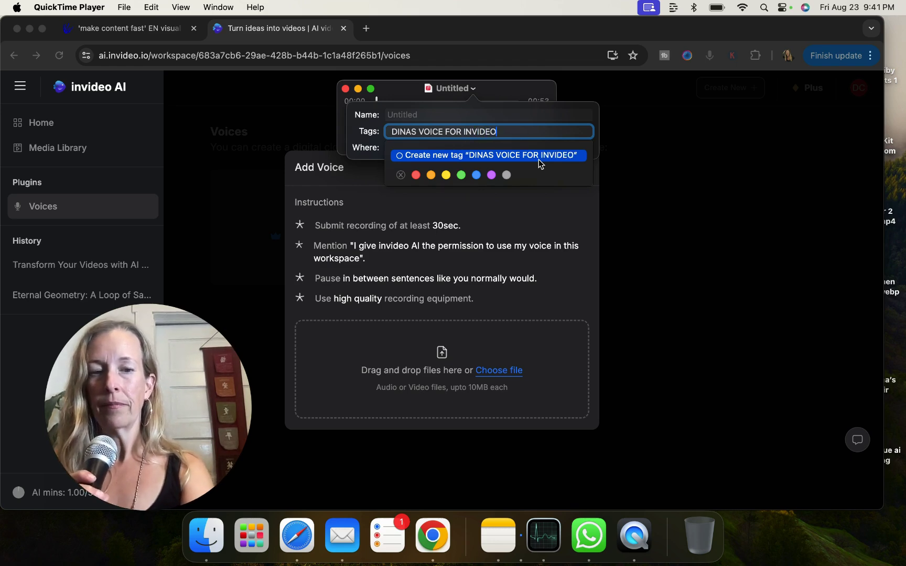
left_click(576, 190)
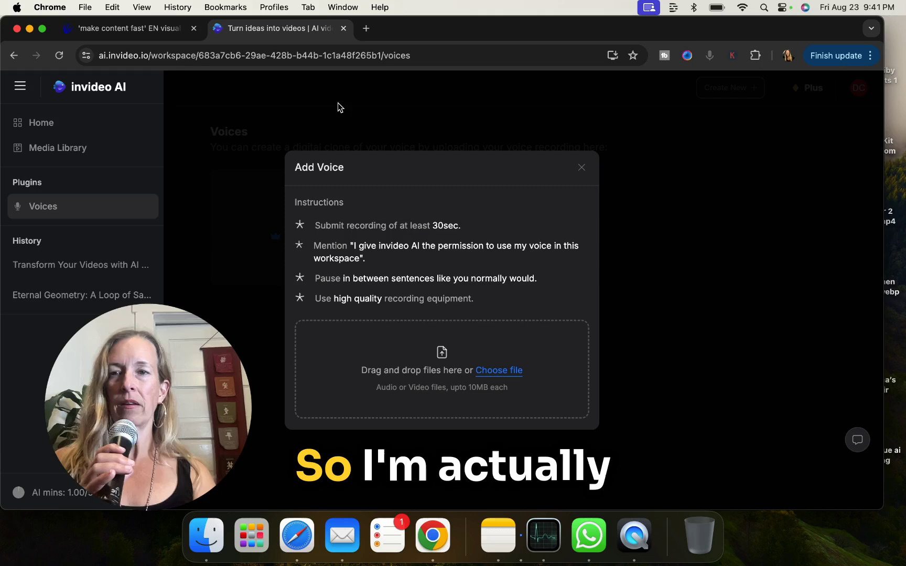
left_click(84, 7)
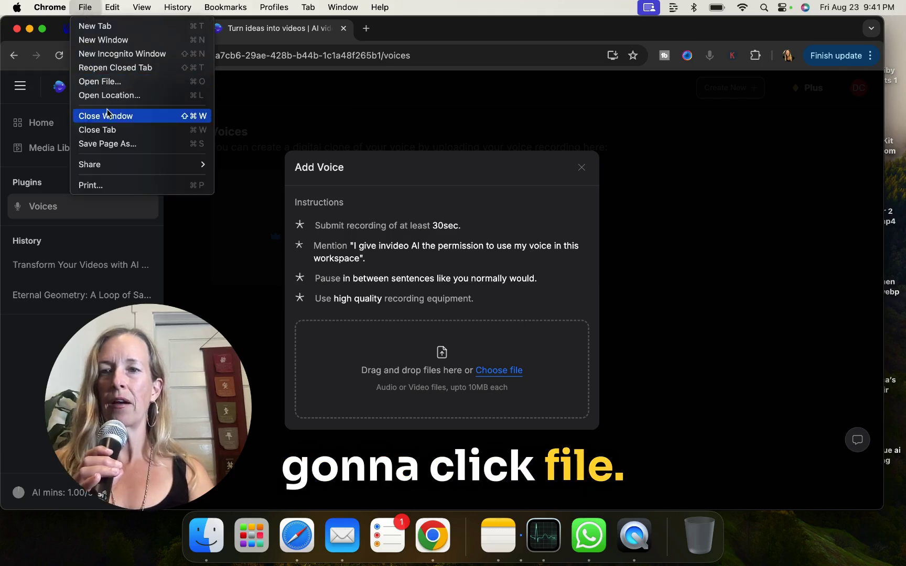
mouse_move(108, 166)
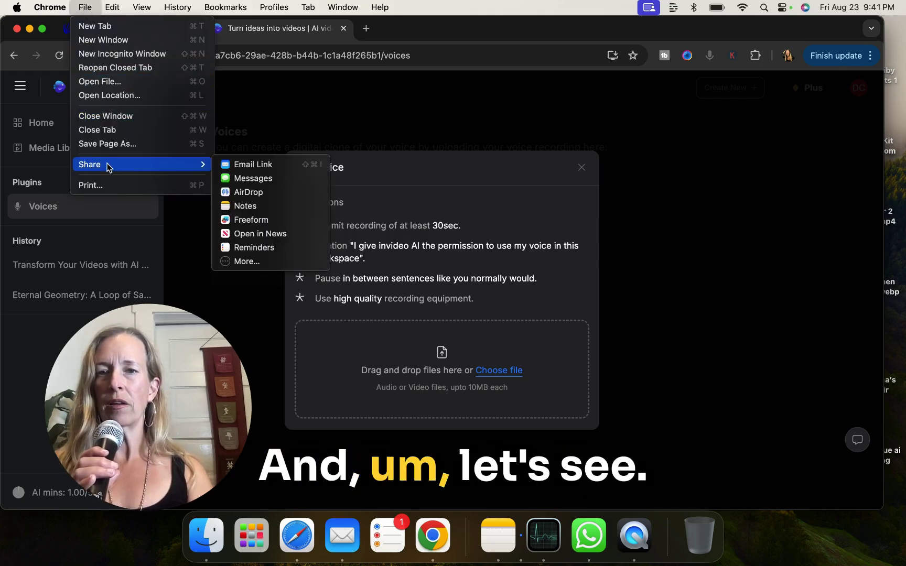
mouse_move(55, 14)
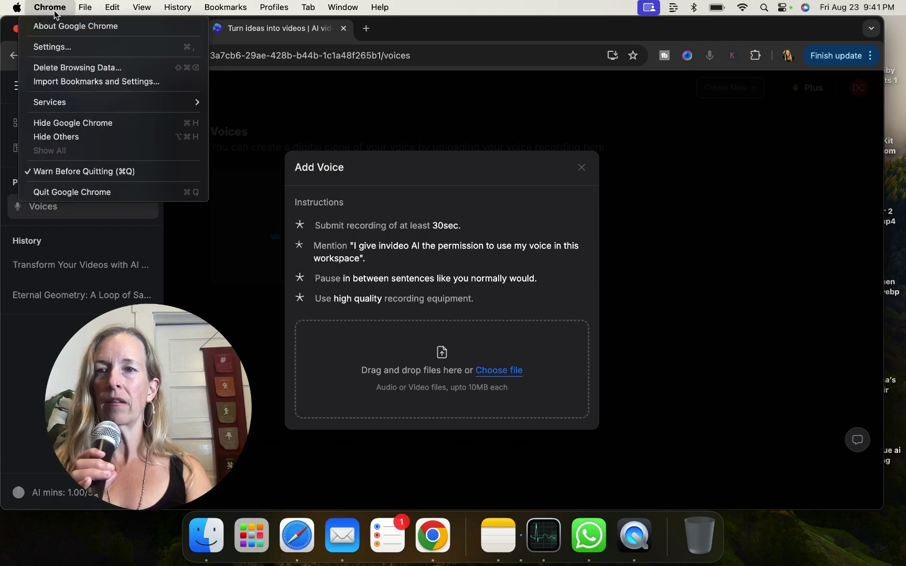
left_click(319, 115)
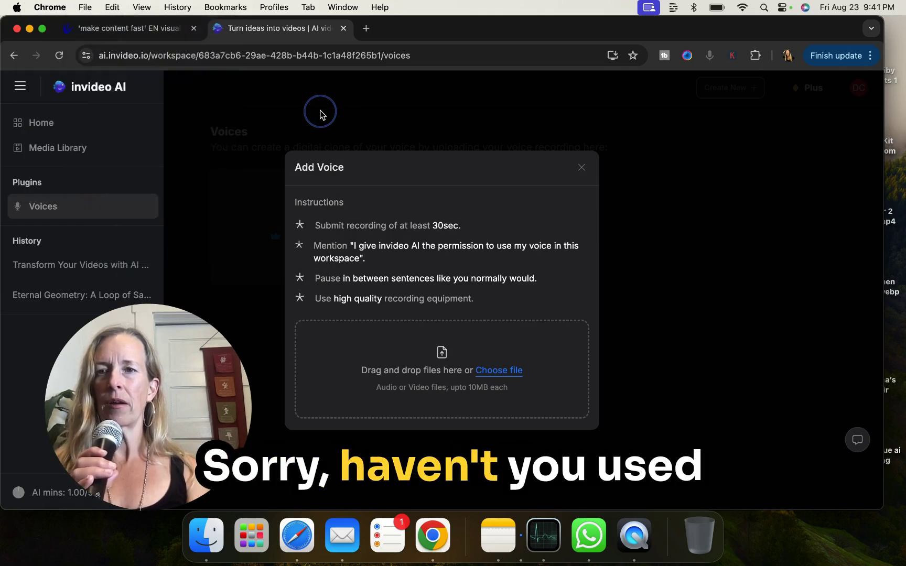
left_click(627, 556)
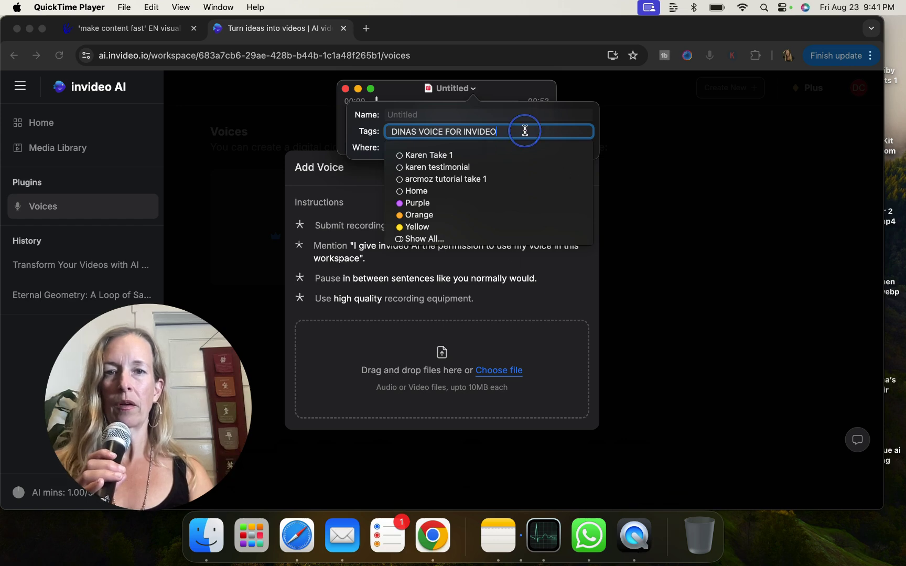
left_click_drag(525, 131, 341, 127)
key("super+c")
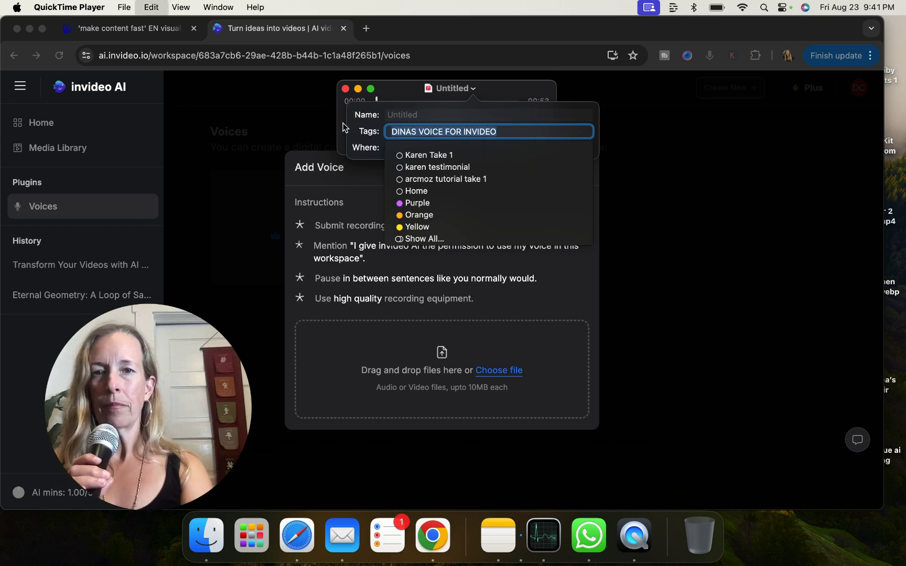
left_click(531, 135)
left_click(674, 171)
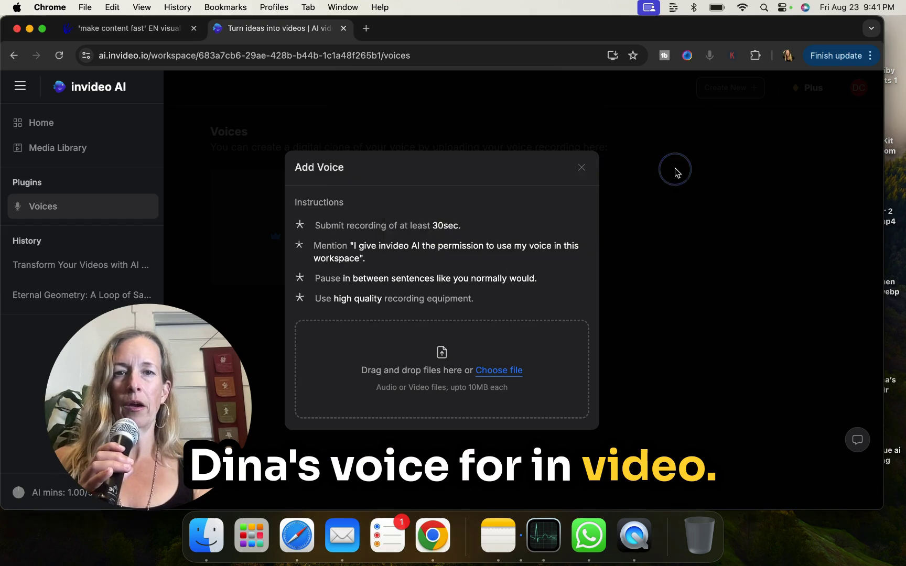
left_click(501, 370)
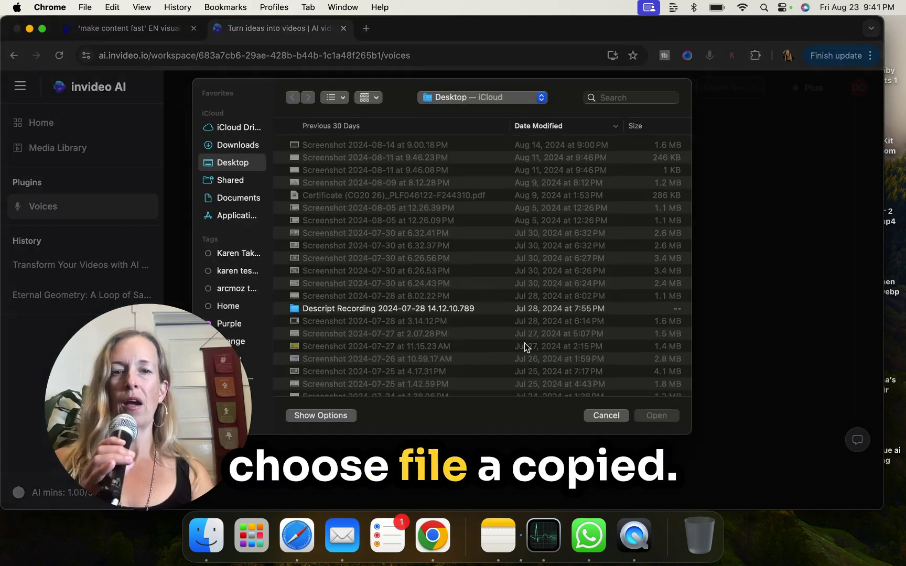
left_click(628, 101)
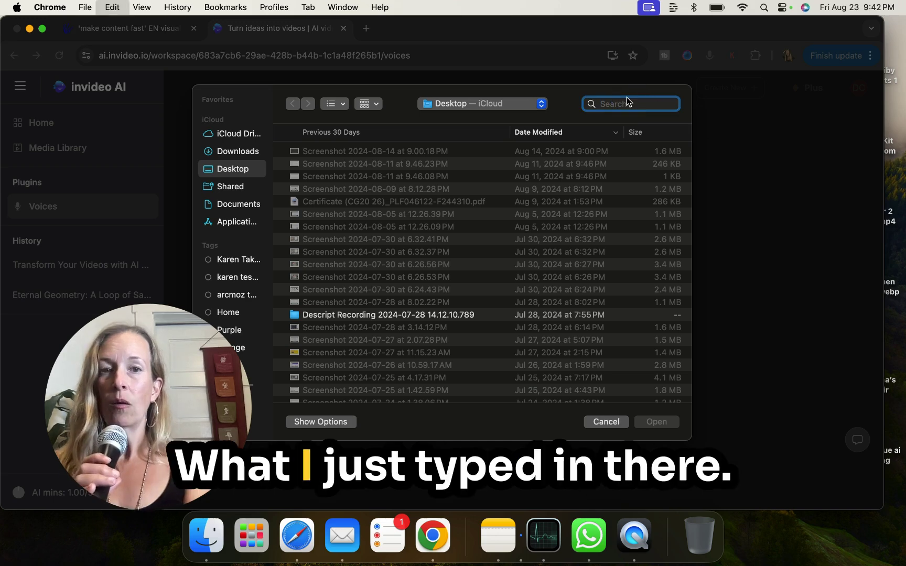
key("super+v")
key("Return")
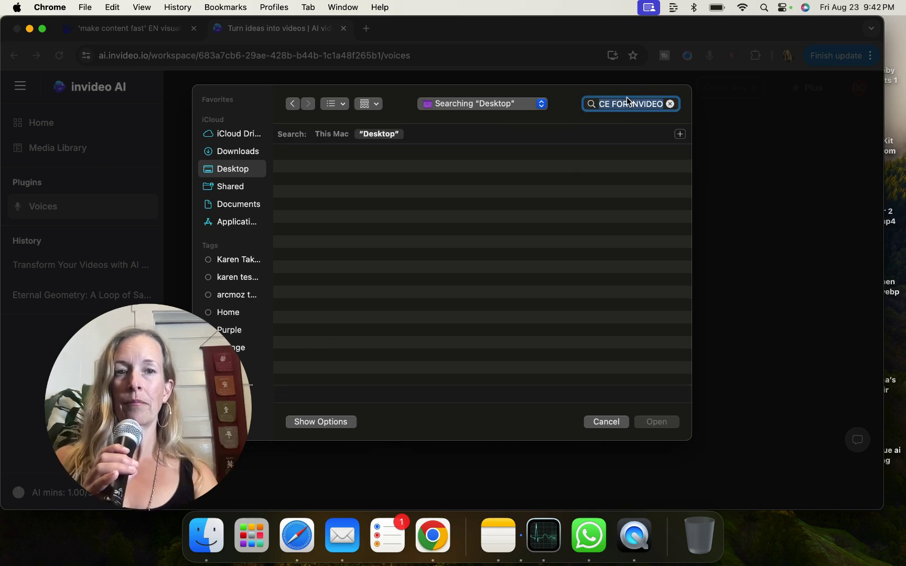
left_click(614, 423)
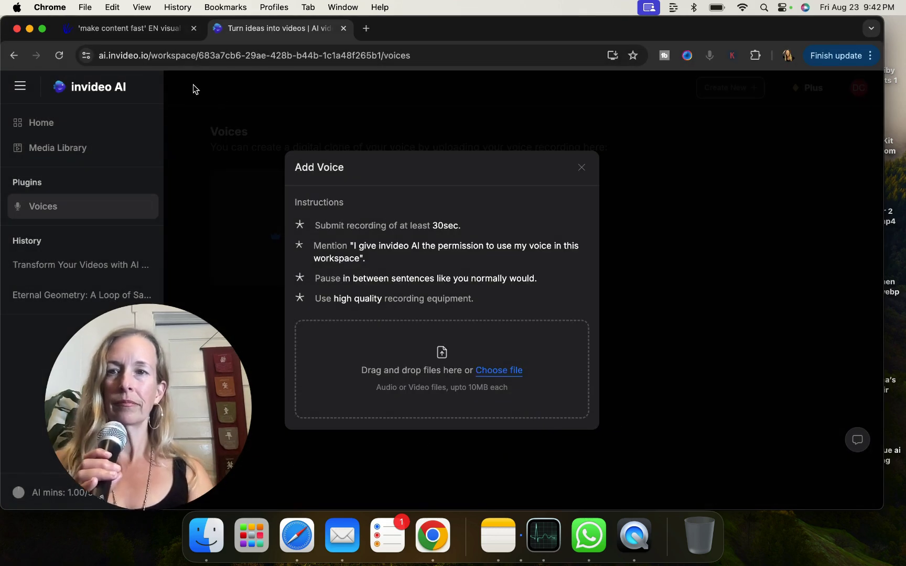
left_click(635, 540)
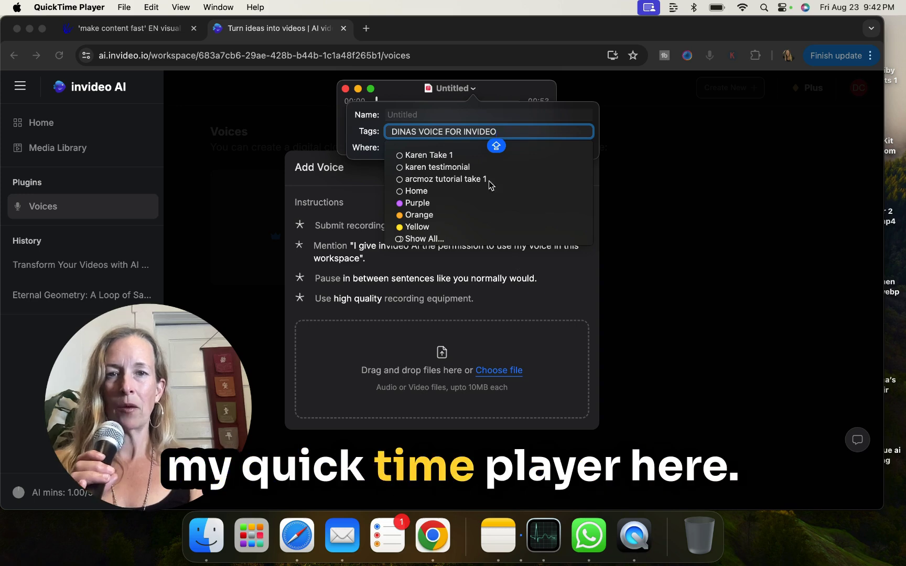
- Close invideo's Add Voice dialog and confirm the tag on the QuickTime recording
left_click(650, 226)
left_click(316, 110)
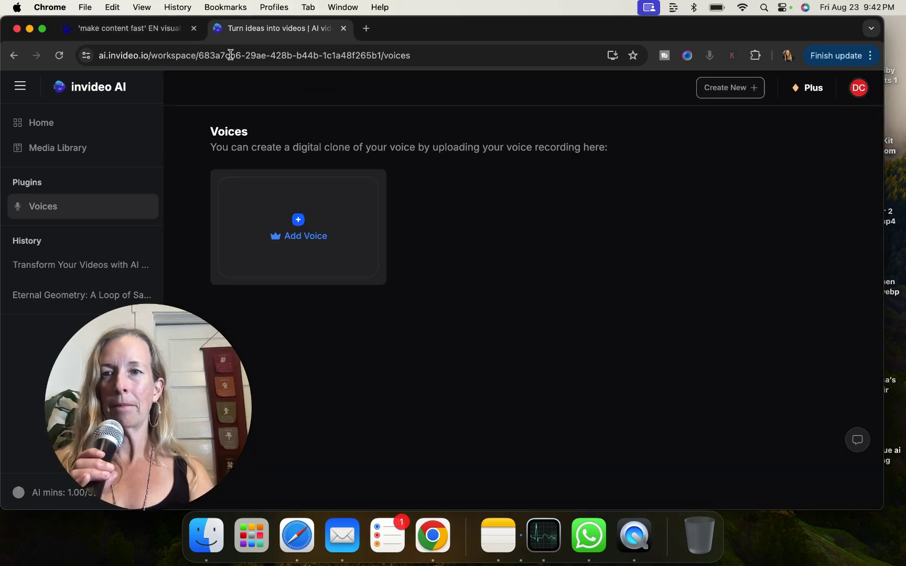
left_click(634, 538)
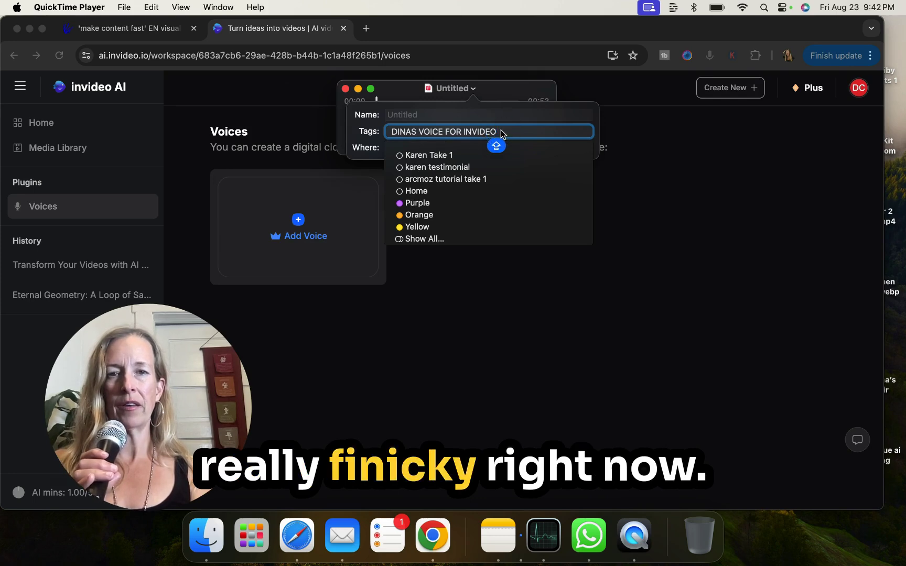
key("Return")
key("Return")
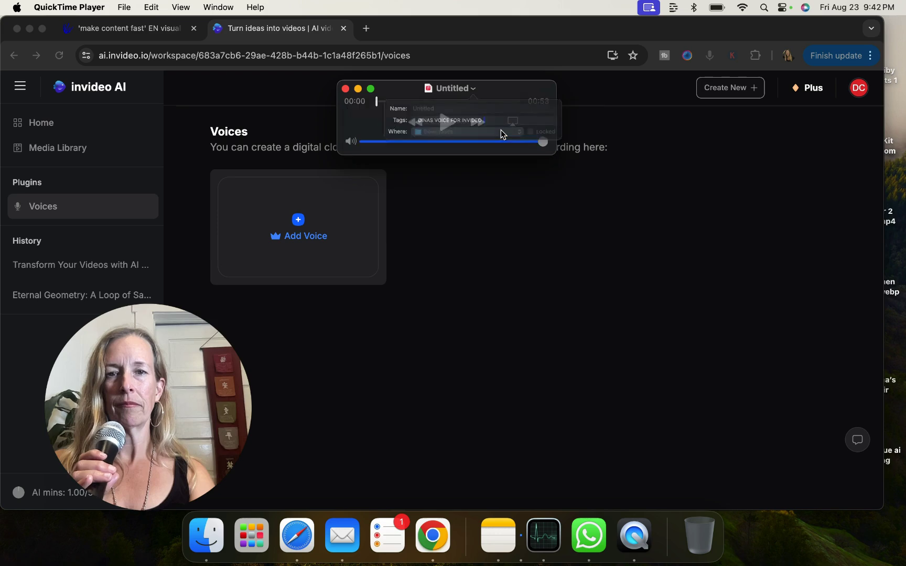
left_click(474, 94)
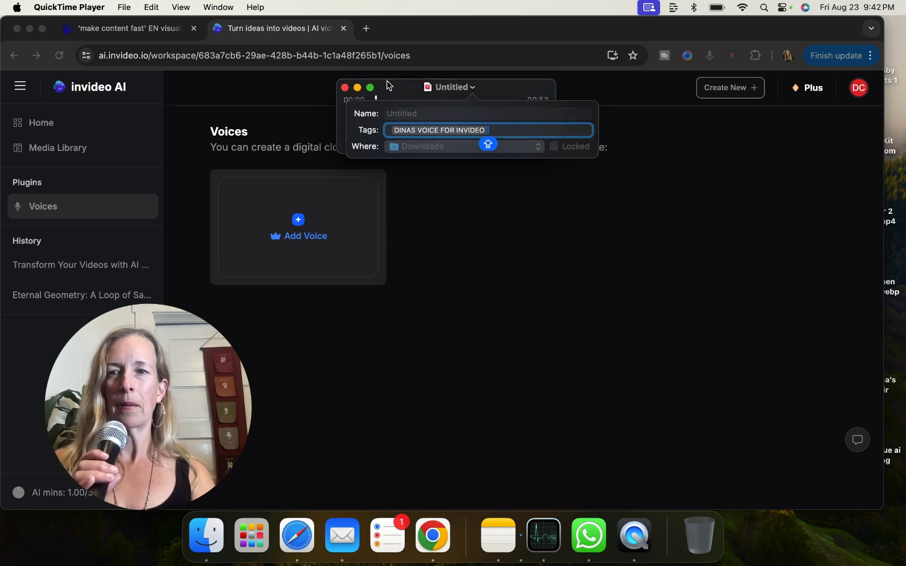
- Export the recording as 'DINAS voice recording.m4a' into Downloads
left_click(126, 8)
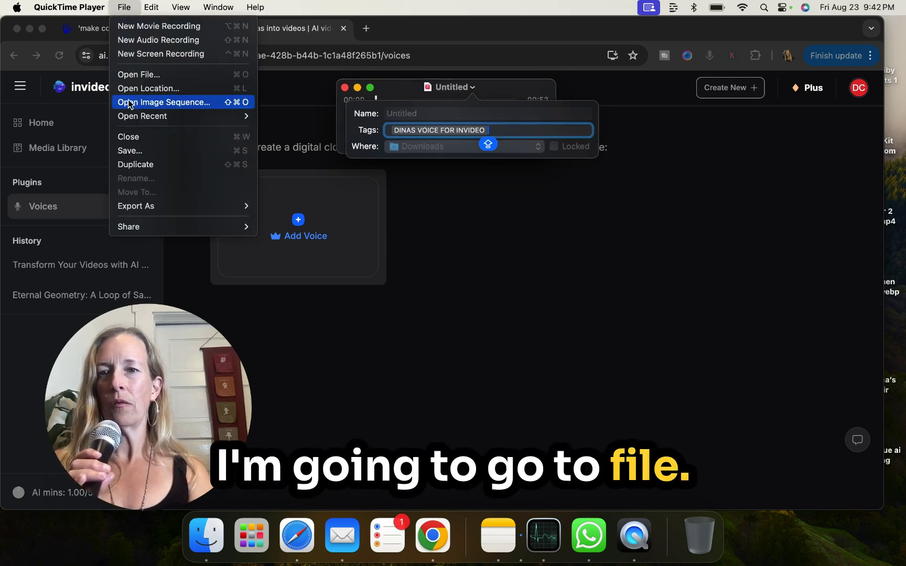
left_click(139, 151)
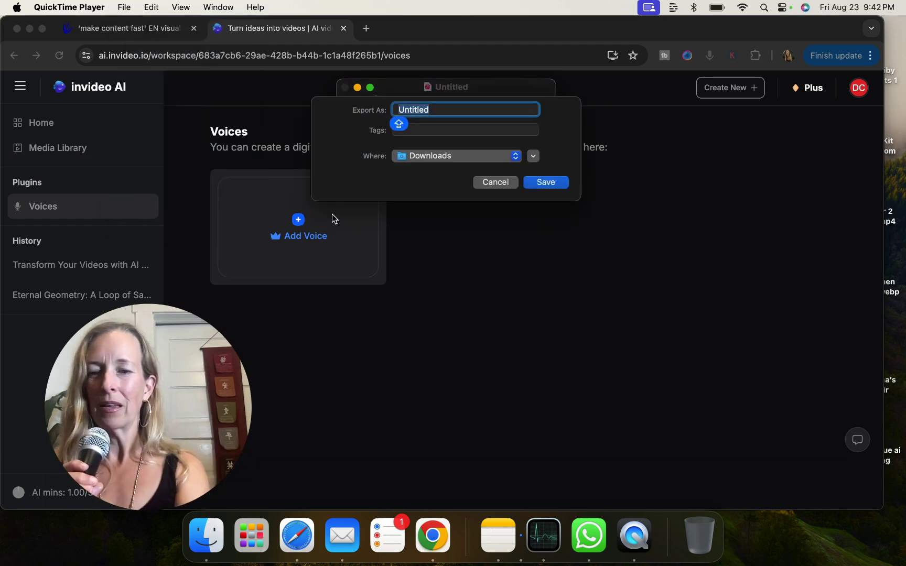
type("DINAS")
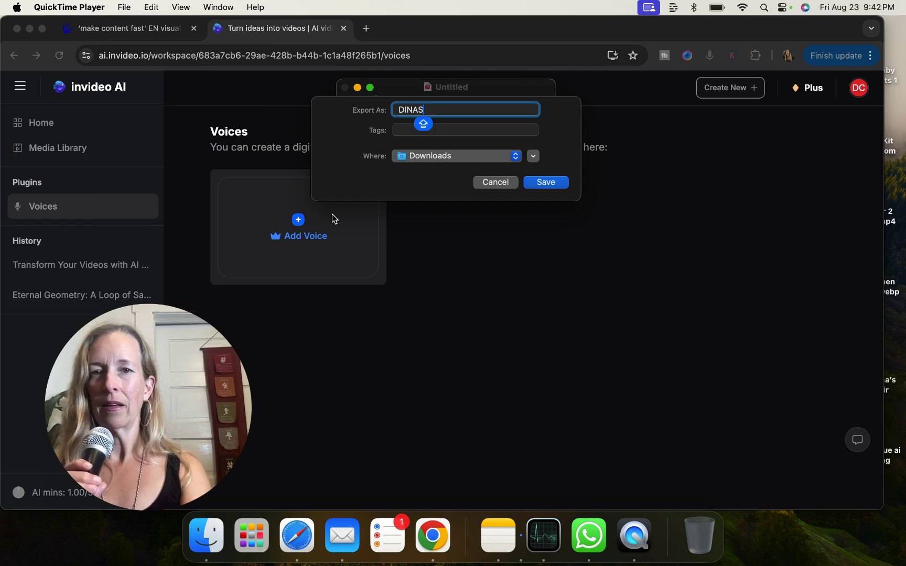
key("BackSpace")
key("BackSpace")
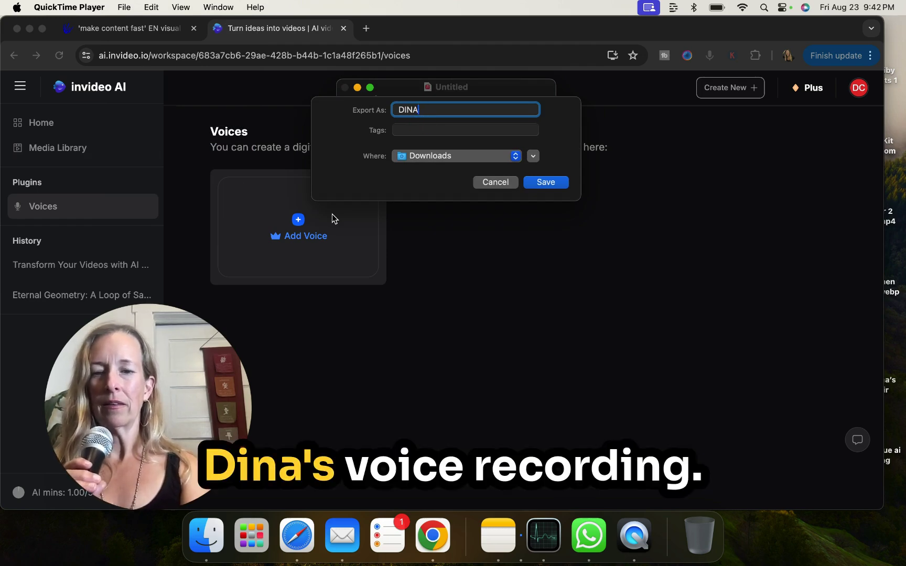
type("S voi")
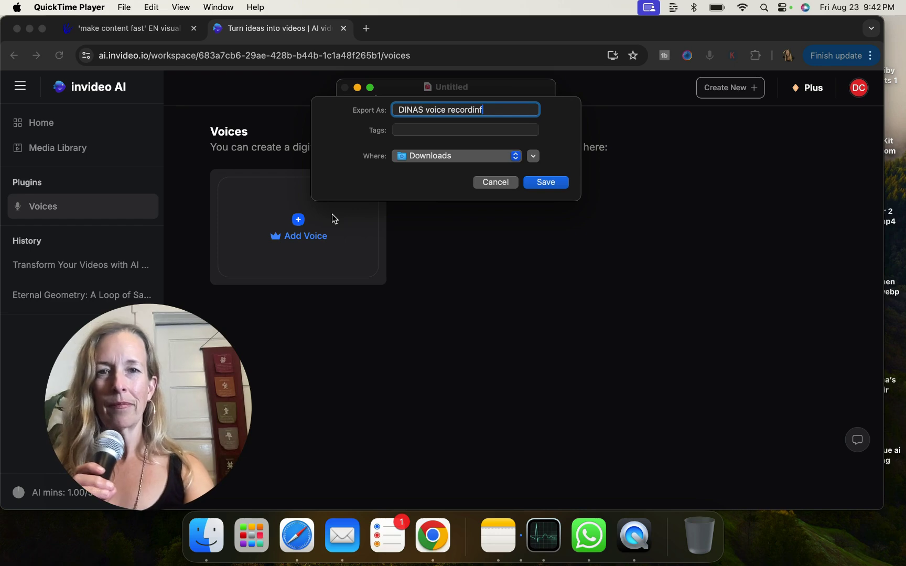
type("ce recording")
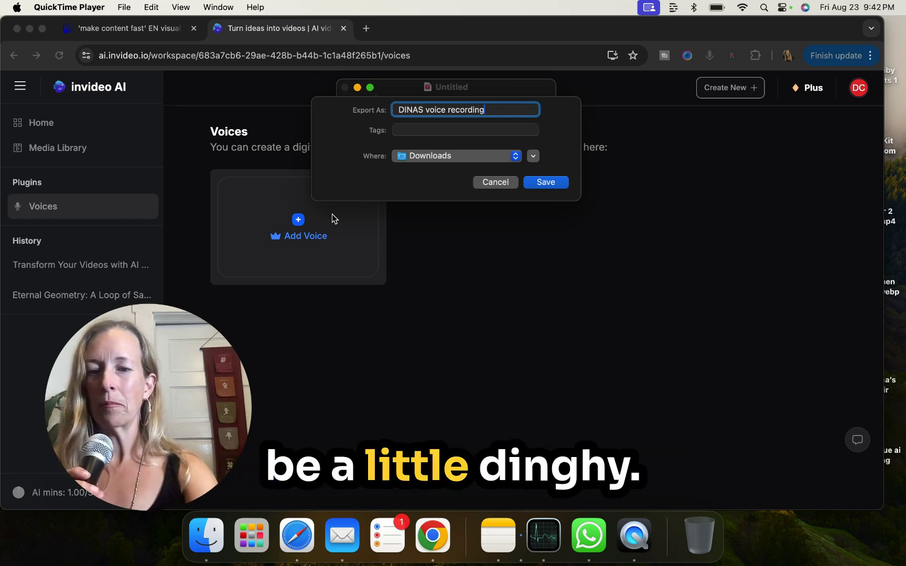
key("super+a")
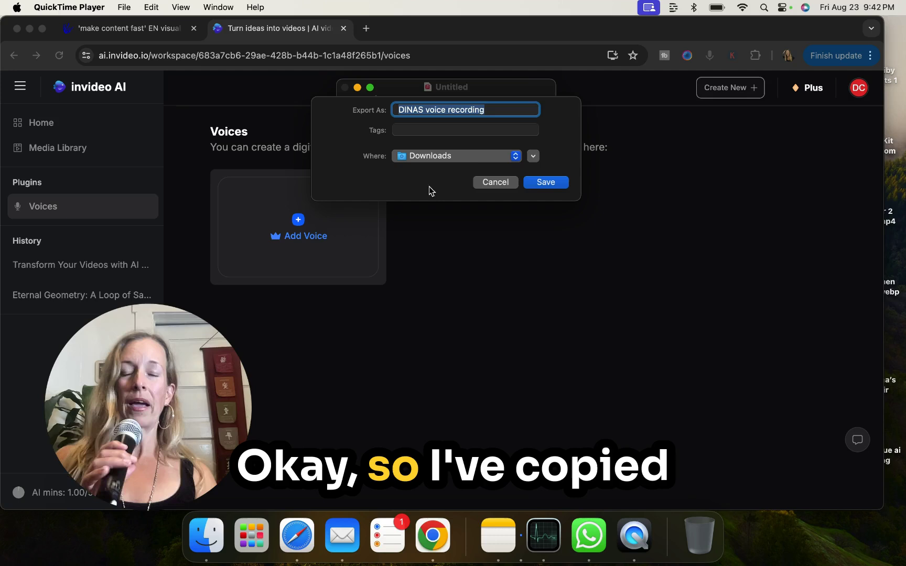
left_click_drag(493, 113, 376, 112)
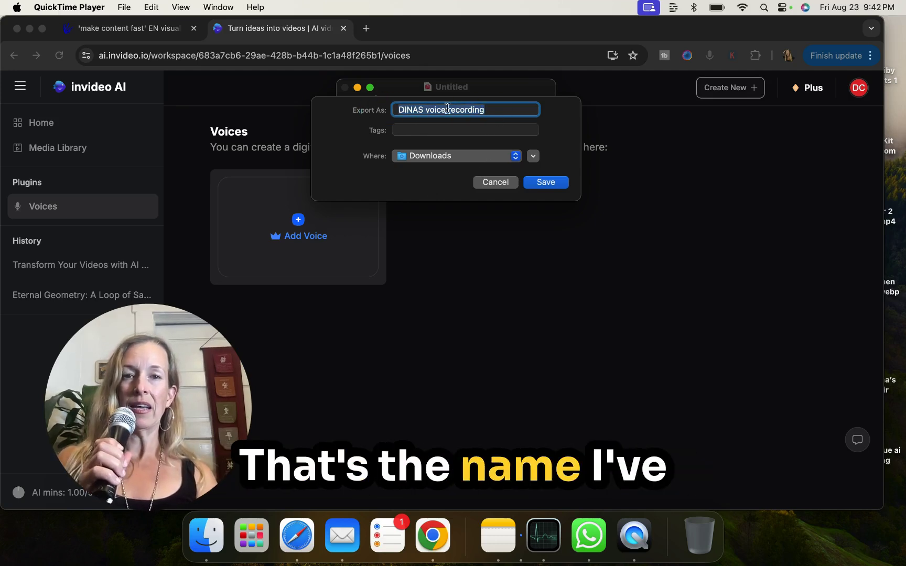
left_click(546, 182)
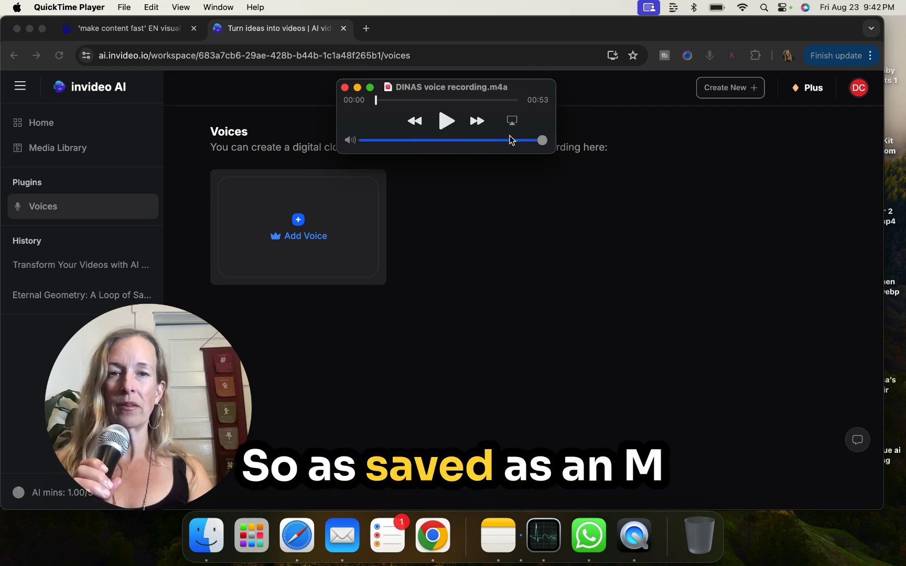
left_click(512, 89)
key("super+c")
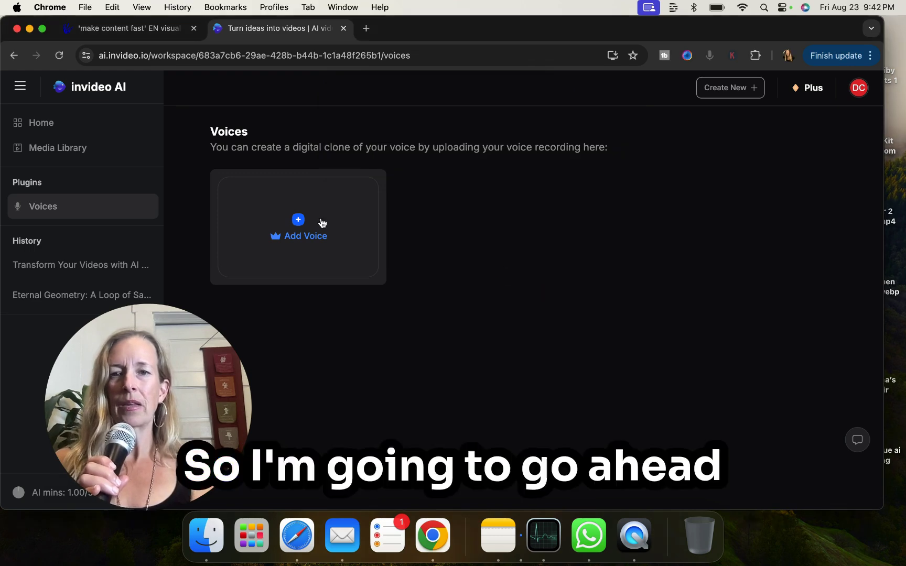
- Upload DINAS voice recording.m4a from Downloads into a new Add Voice dialog and play it back
left_click(298, 221)
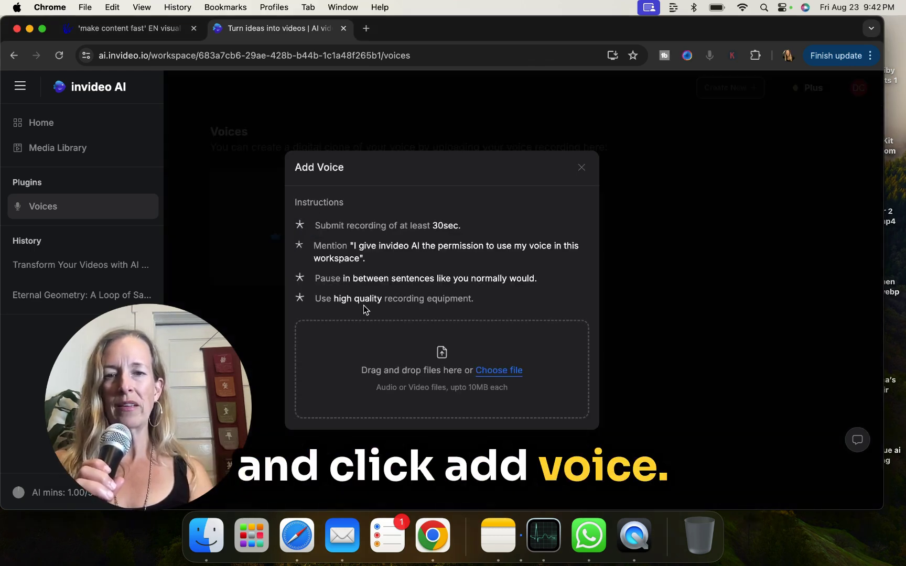
left_click(499, 371)
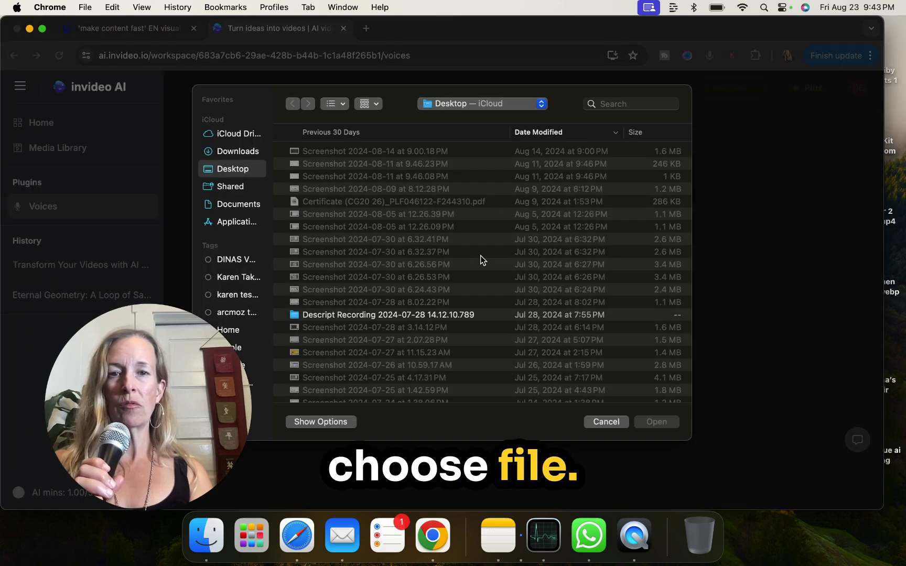
left_click(627, 103)
key("super+v")
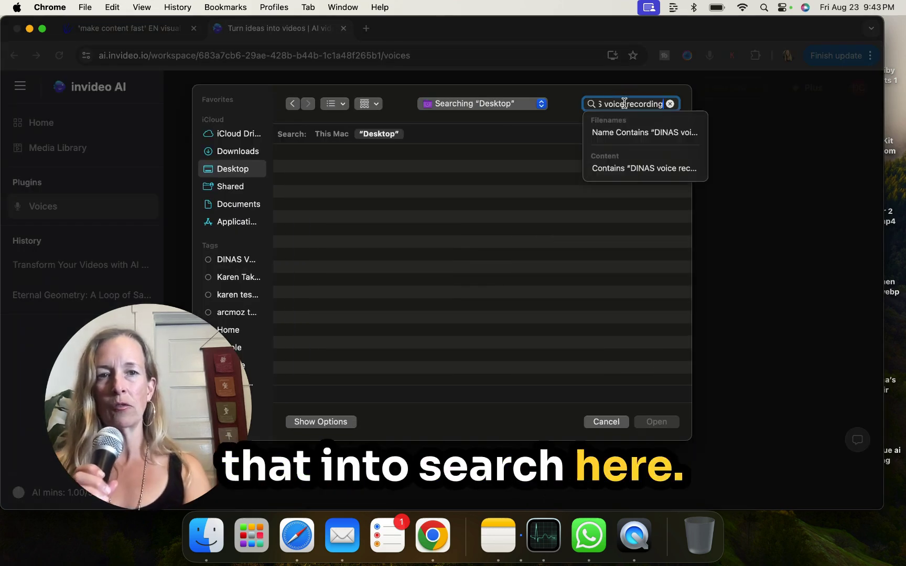
key("Down")
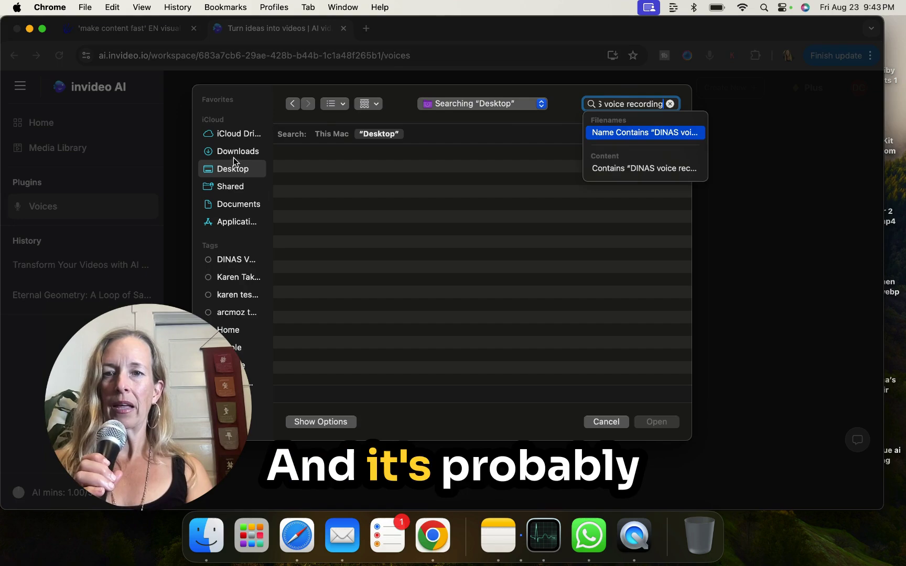
left_click(235, 151)
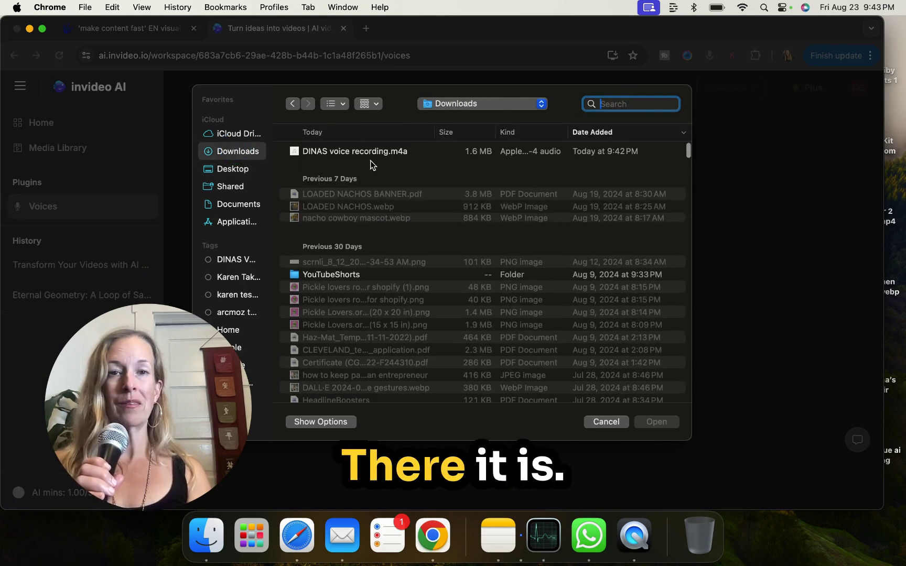
double_click(372, 151)
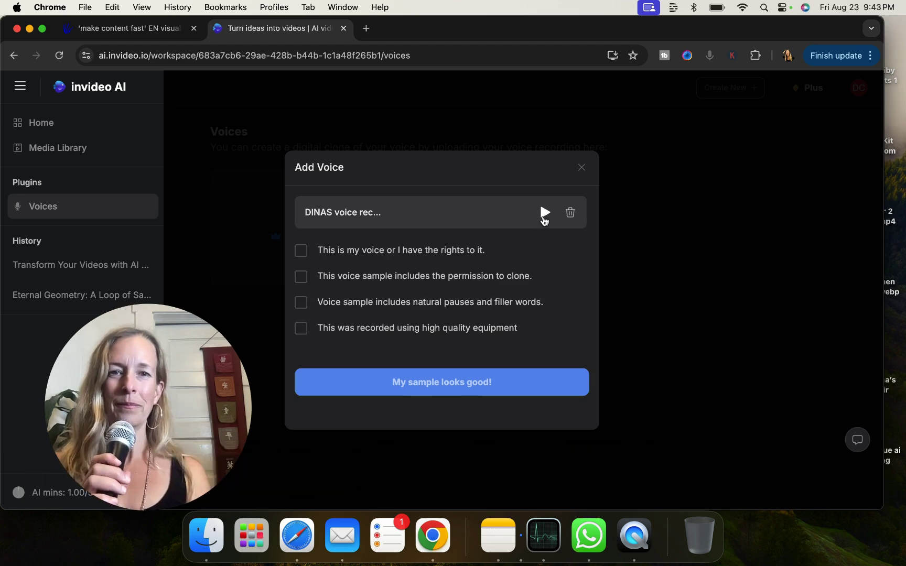
left_click(544, 215)
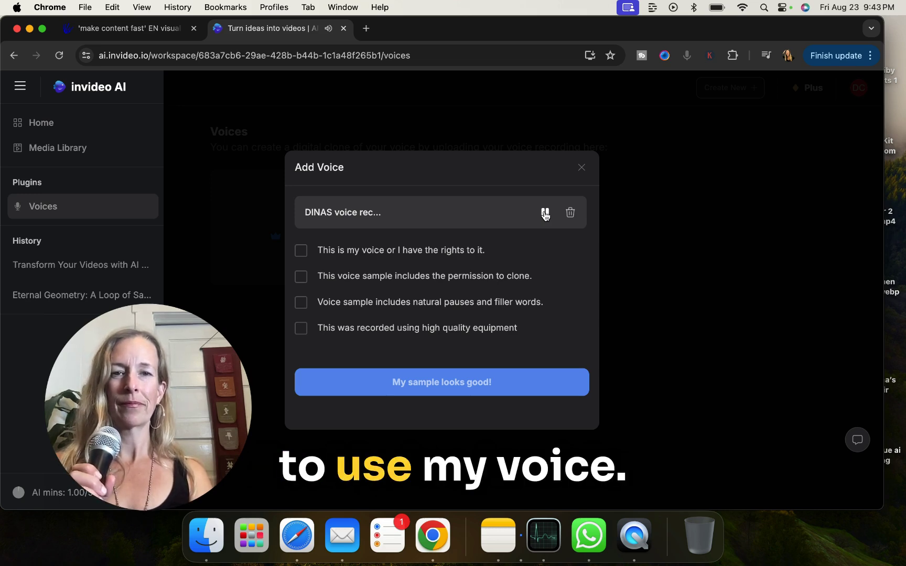
left_click(545, 213)
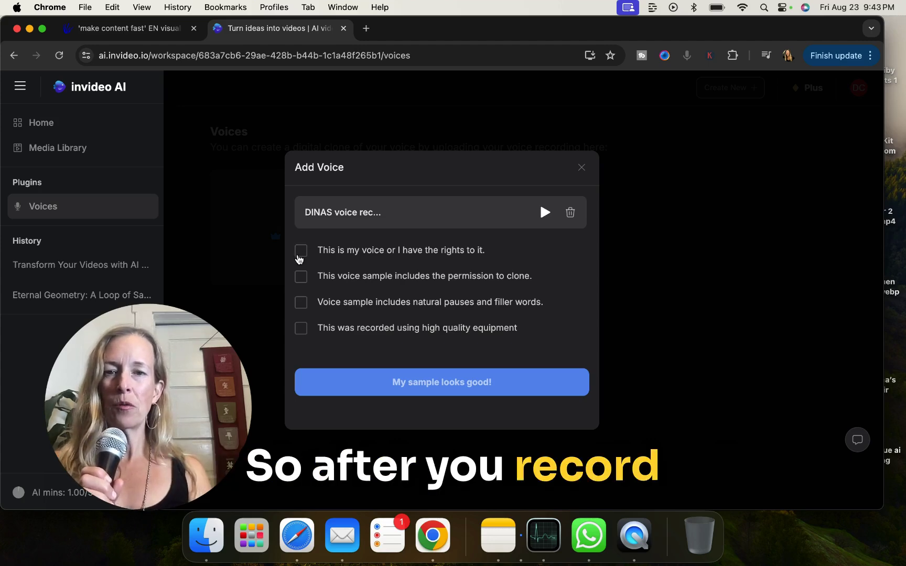
- Tick the ownership, cloning permission, natural pauses and quality equipment statements, then submit the sample
left_click(301, 251)
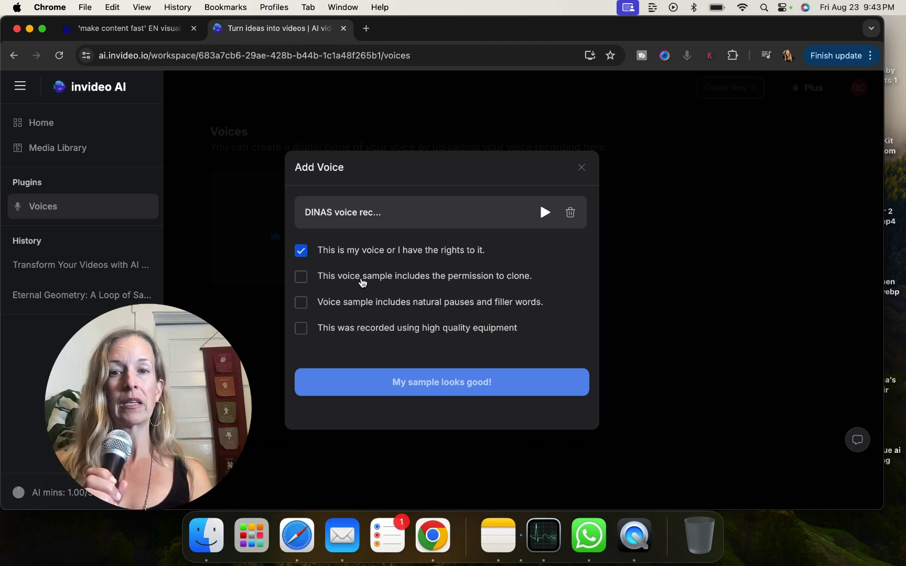
left_click(299, 281)
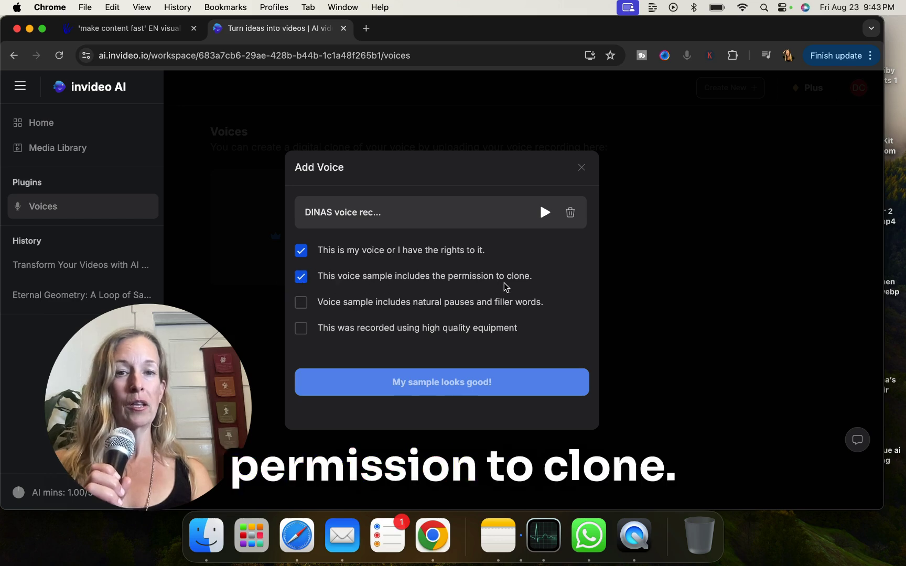
left_click(300, 308)
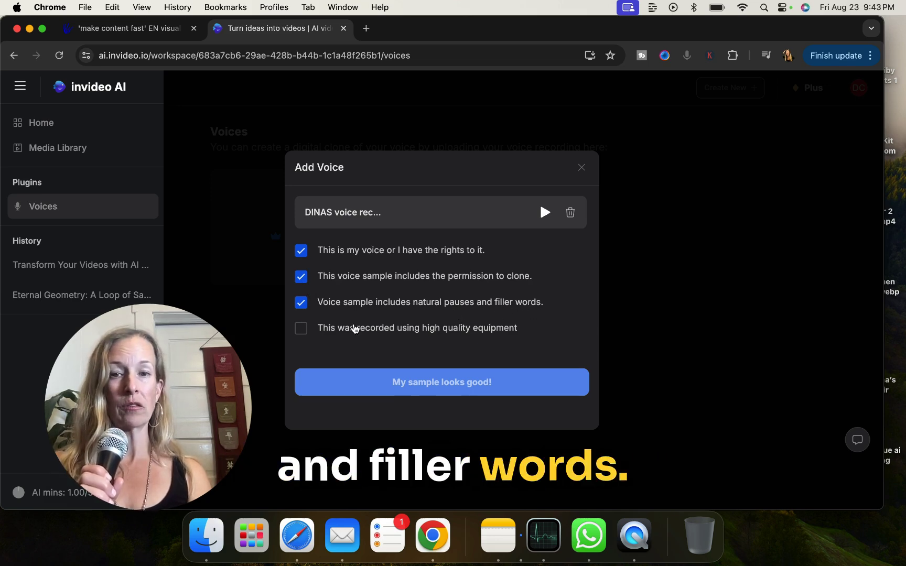
left_click(301, 329)
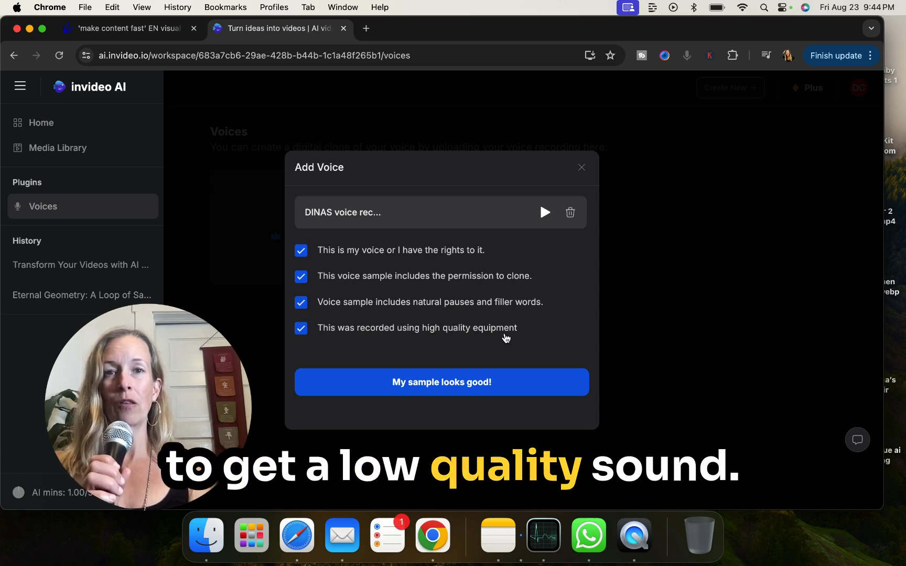
left_click(475, 387)
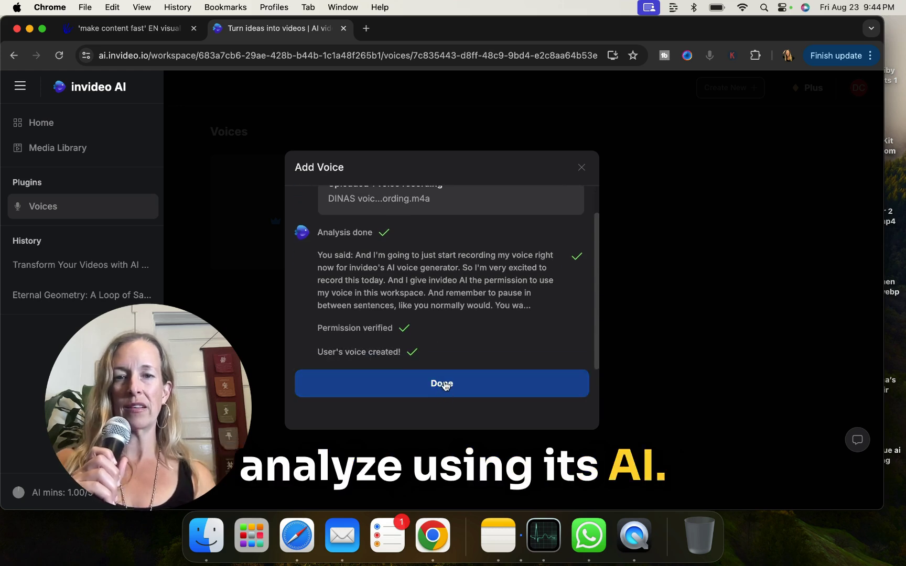
- Finish the analysis and return to the Voices list showing Voice 1, 'User's voice'
left_click(443, 385)
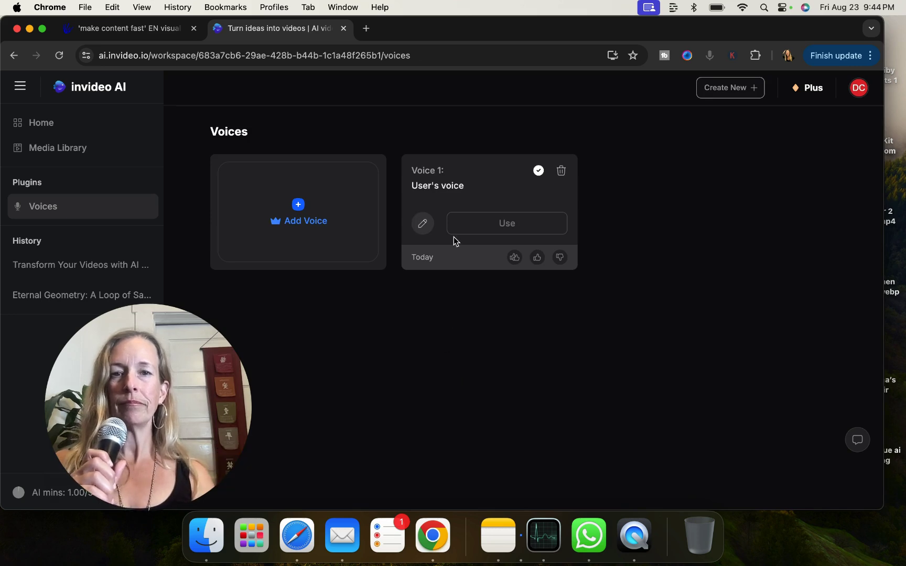
- Rename Voice 1 from 'User's voice' to the speaker's full name and save
left_click(422, 224)
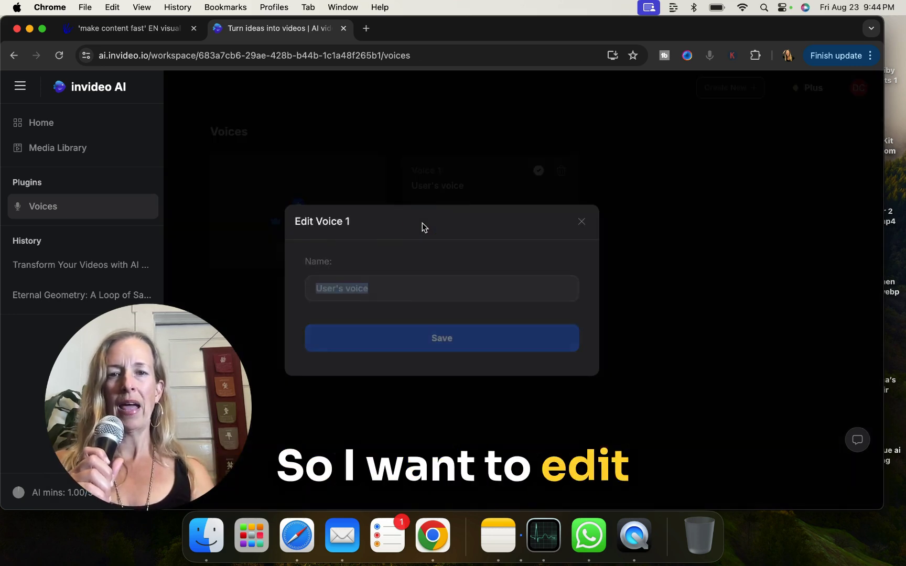
type("D")
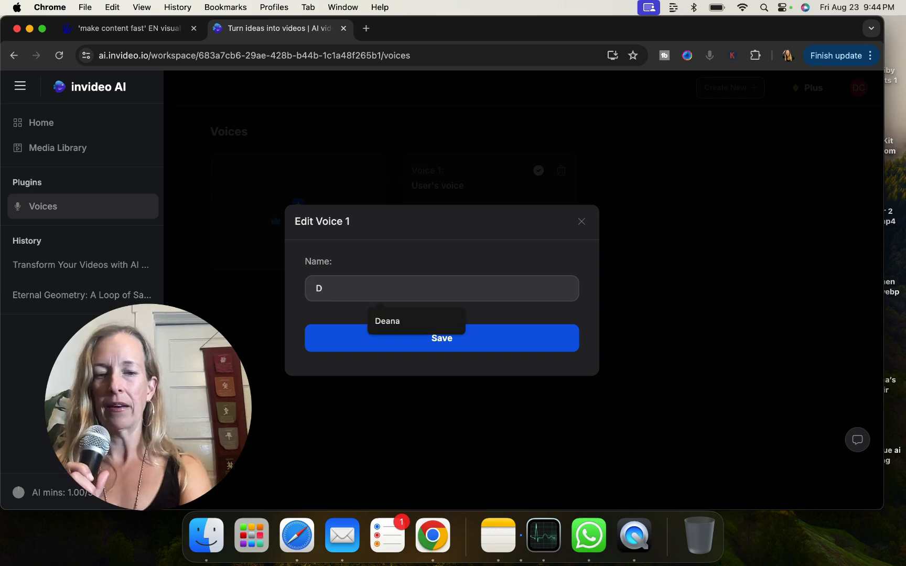
type("ina")
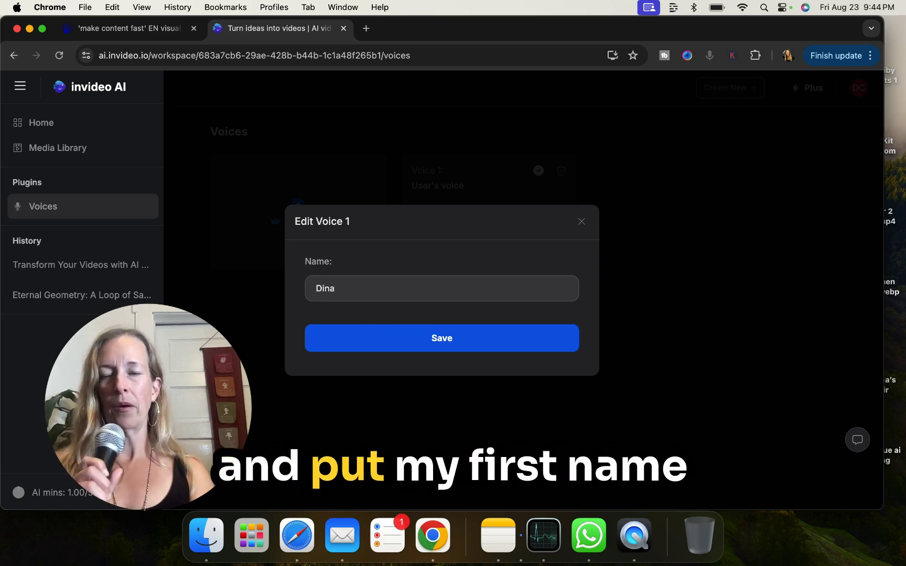
type(" Colada")
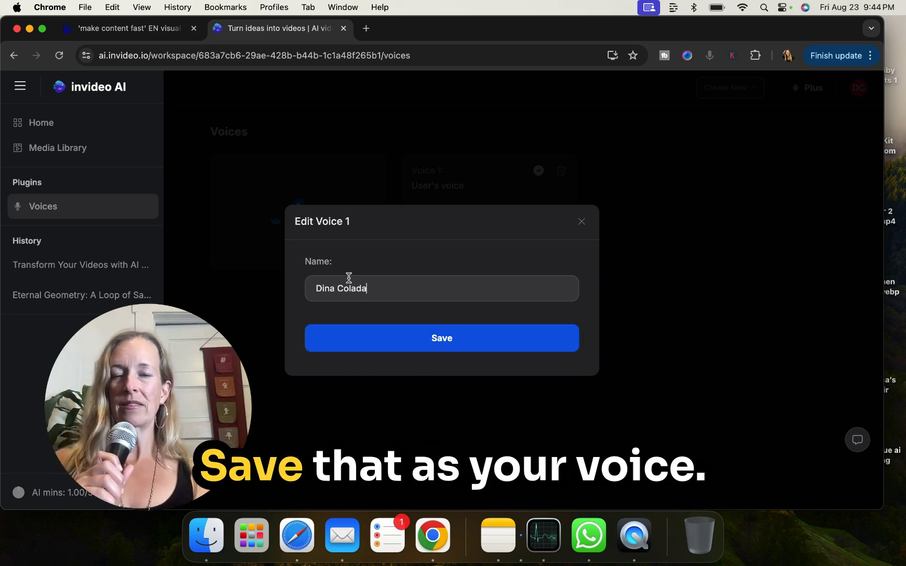
left_click(470, 355)
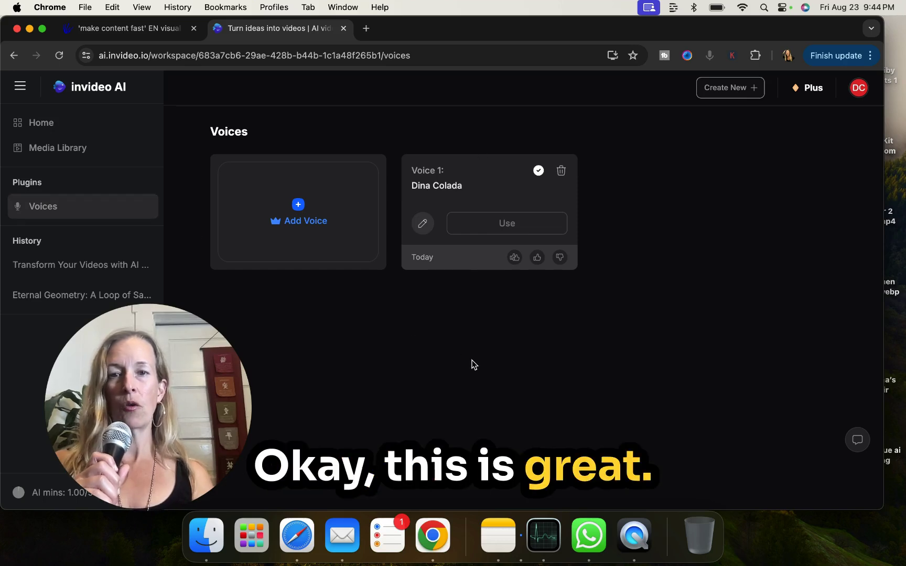
left_click(71, 147)
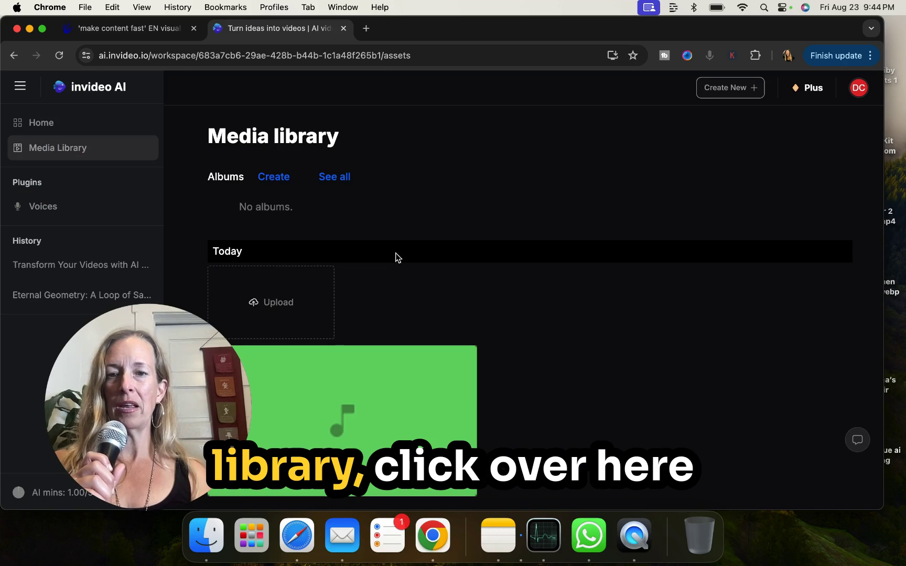
left_click(55, 207)
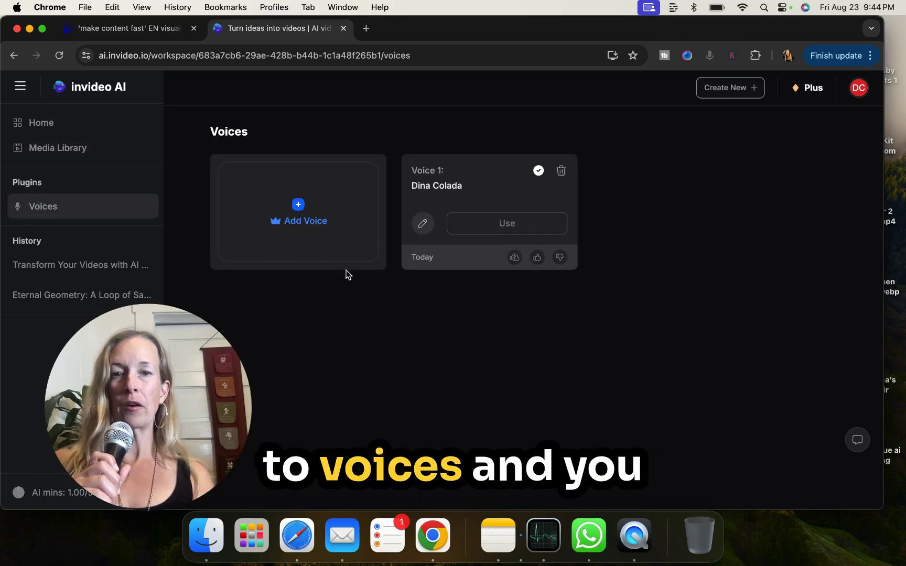